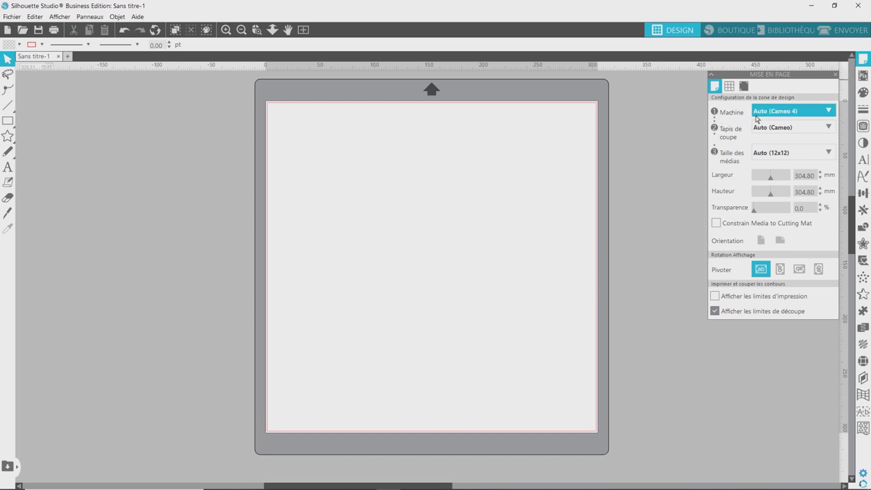
# Select Auto (Cameo 4) as the machine and review the other machine choices.
pyautogui.click(810, 113)
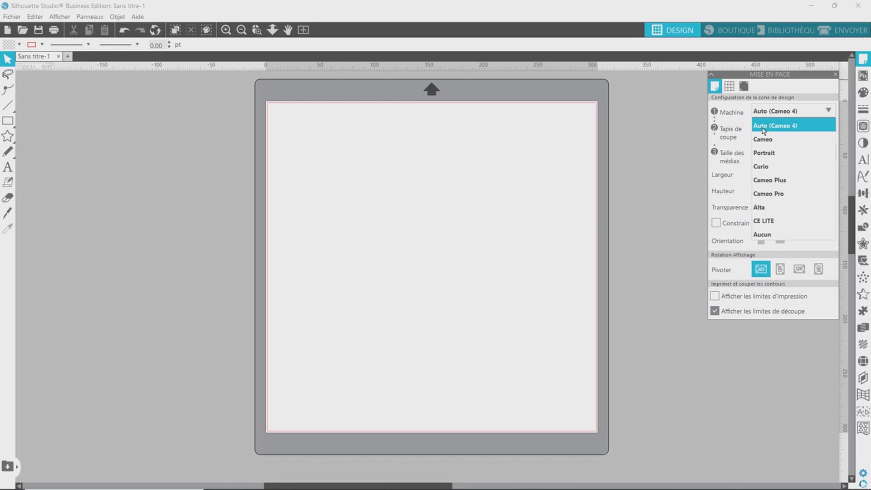
pyautogui.click(763, 128)
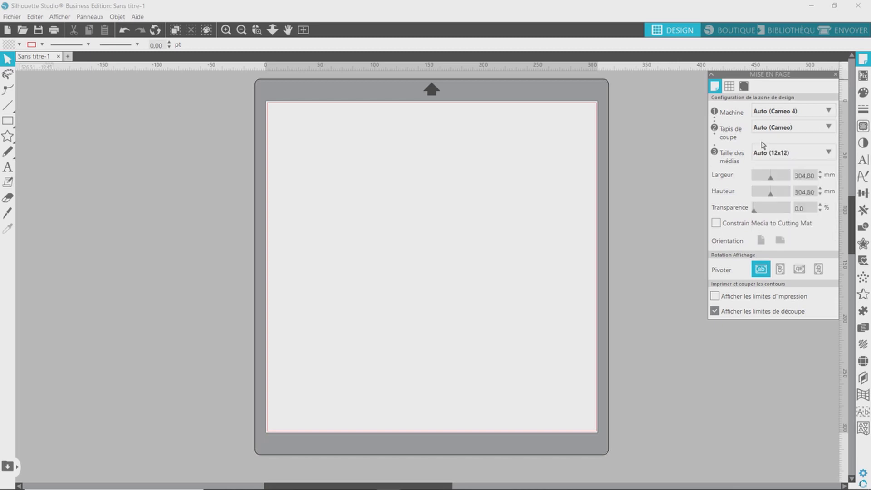
pyautogui.click(772, 116)
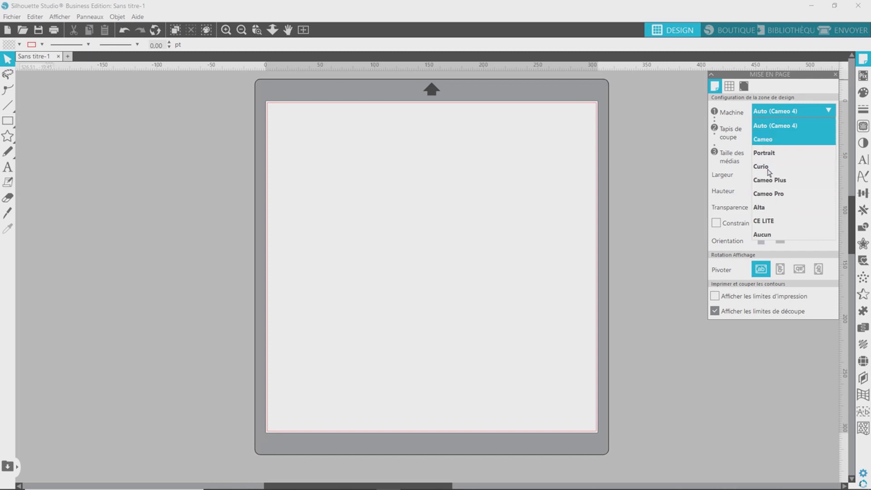
pyautogui.click(766, 116)
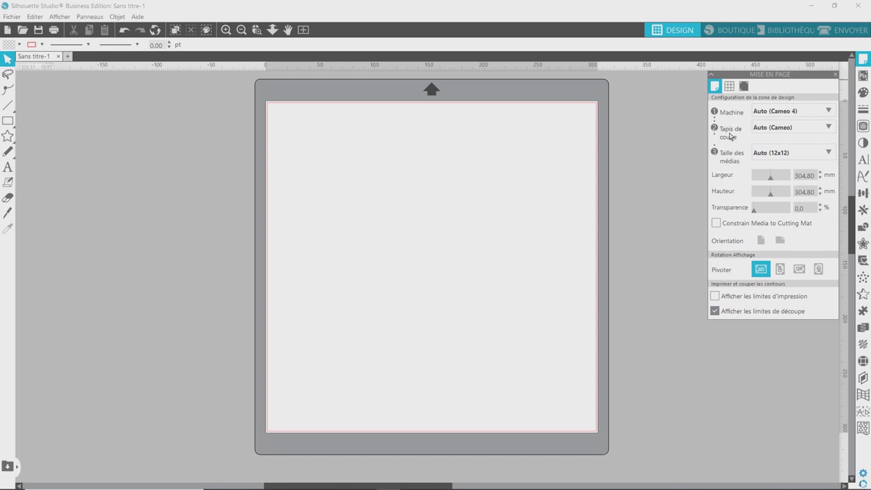
# Switch the cutting mat to Aucun and back to Cameo 12 x 12 pouces.
pyautogui.click(794, 128)
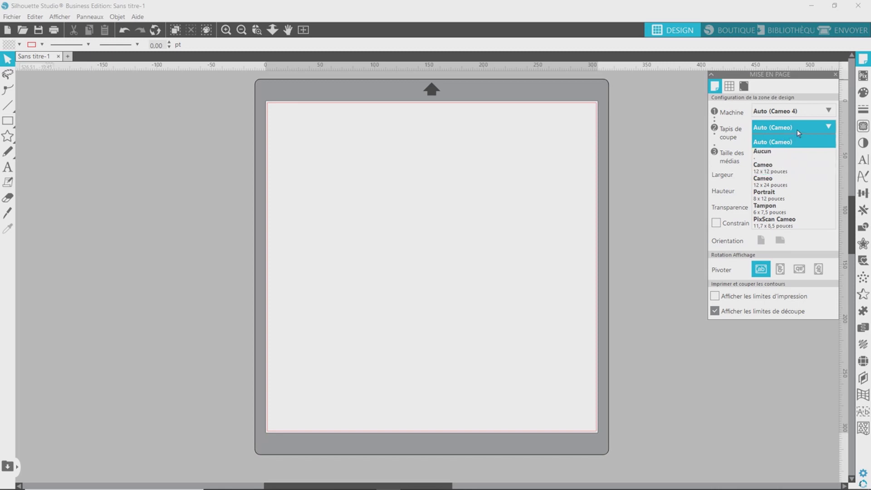
pyautogui.click(771, 154)
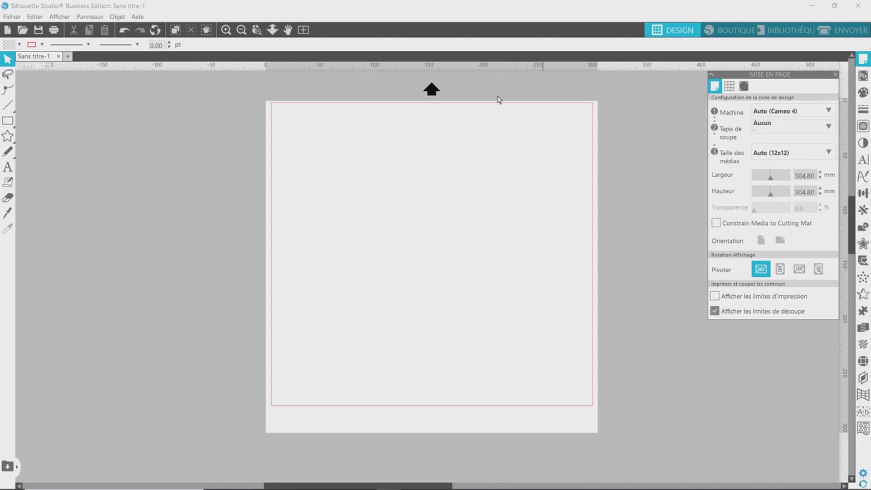
pyautogui.click(783, 131)
pyautogui.click(774, 173)
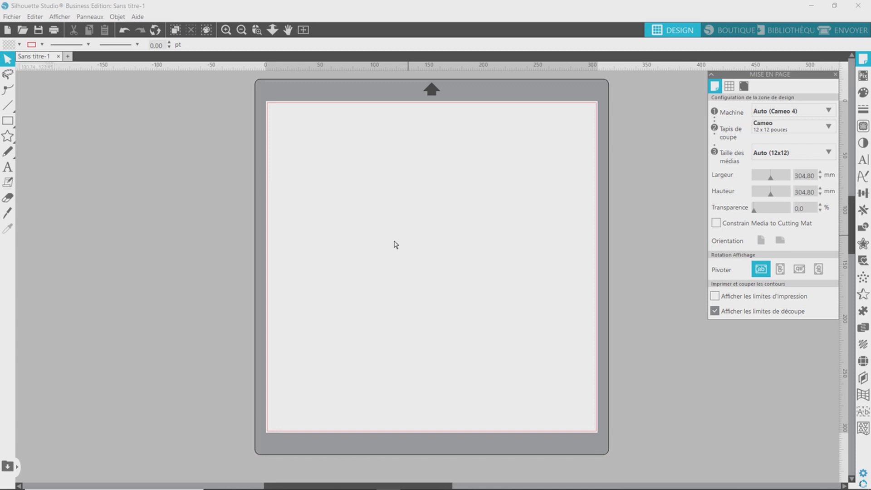
# Set the media size to A4 in landscape orientation.
pyautogui.click(792, 157)
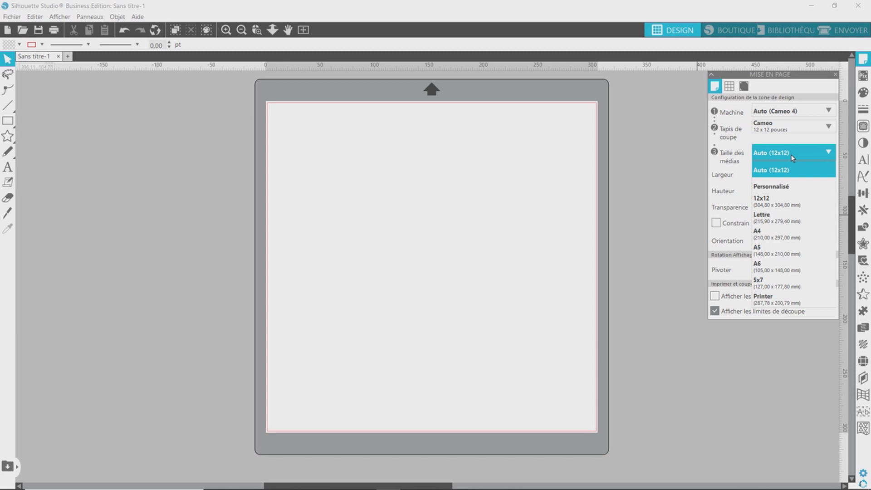
pyautogui.click(772, 235)
pyautogui.click(780, 240)
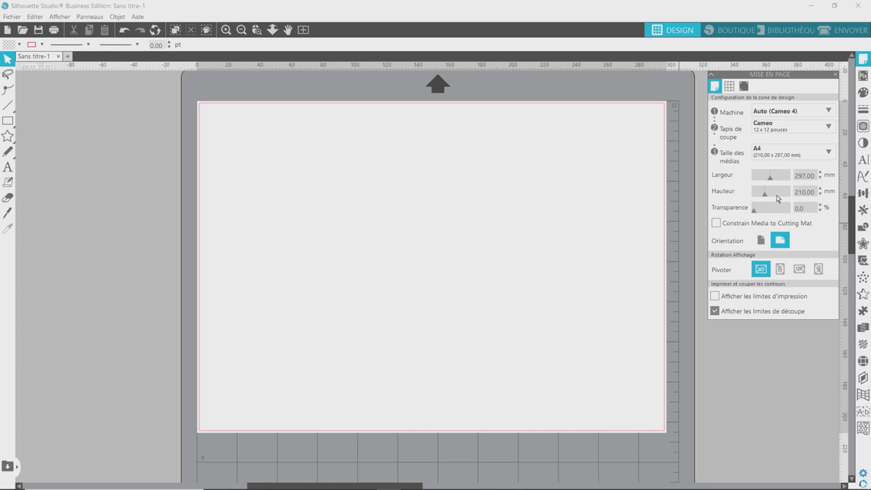
# Configure a Cameo 12 x 24 pouces cutting mat with A3 media in portrait orientation.
pyautogui.click(781, 156)
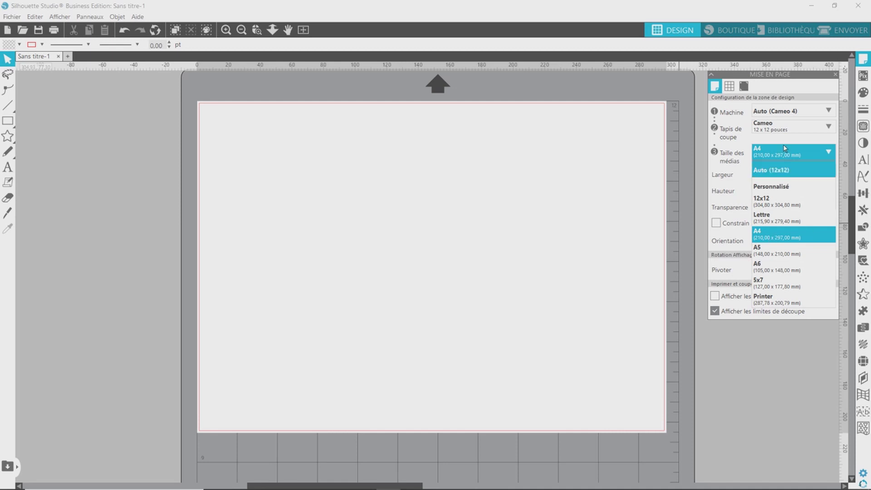
pyautogui.click(779, 131)
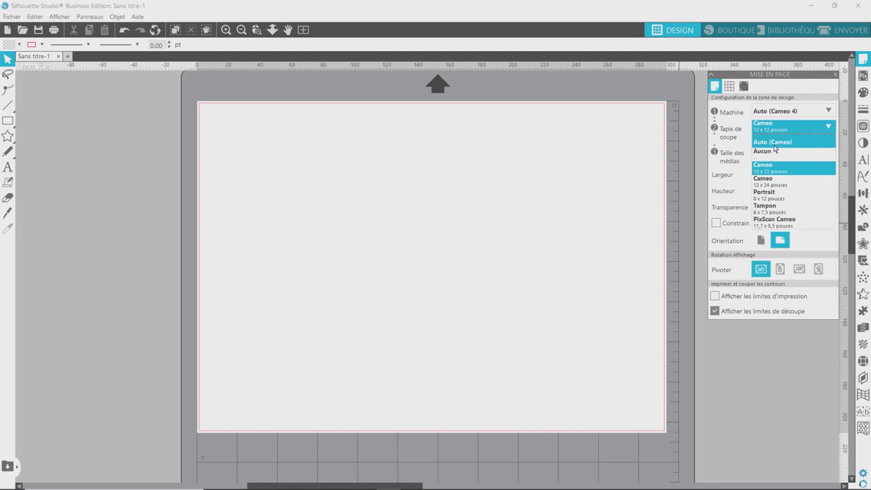
pyautogui.click(773, 182)
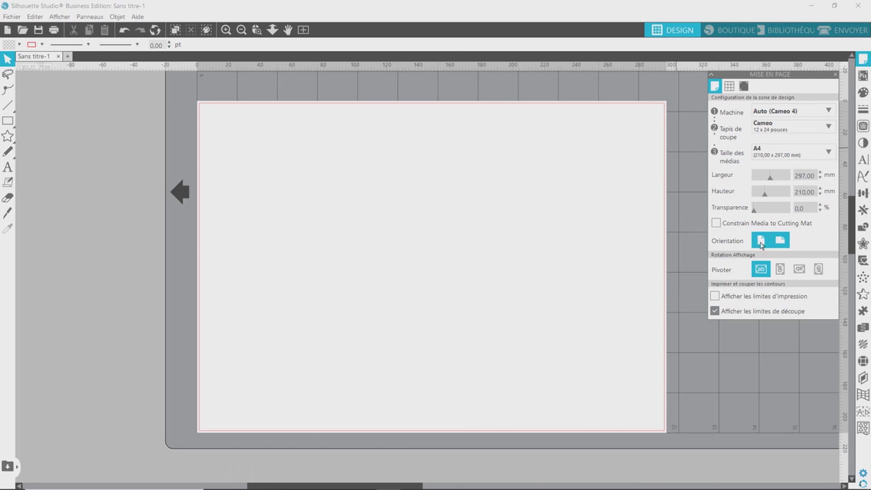
pyautogui.click(762, 242)
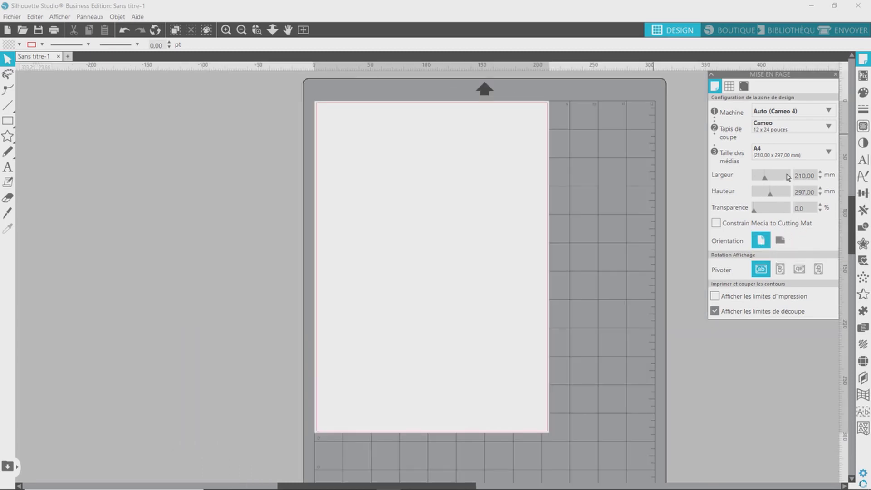
pyautogui.click(783, 156)
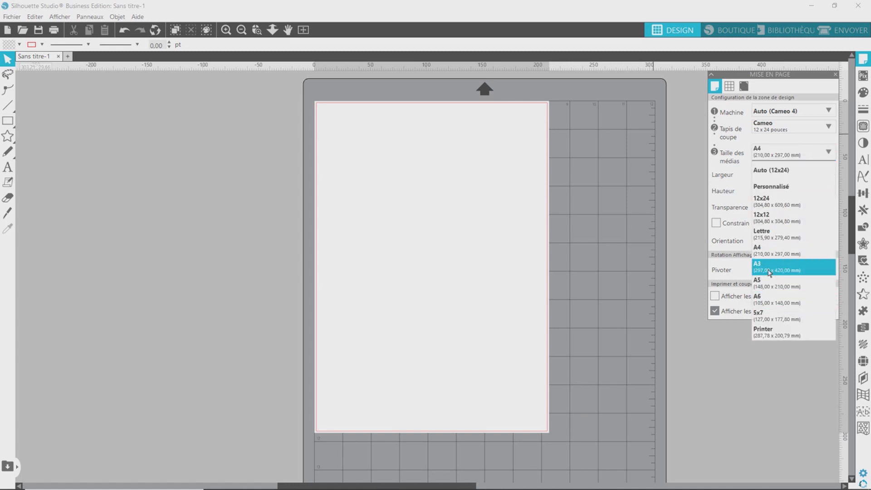
pyautogui.click(770, 272)
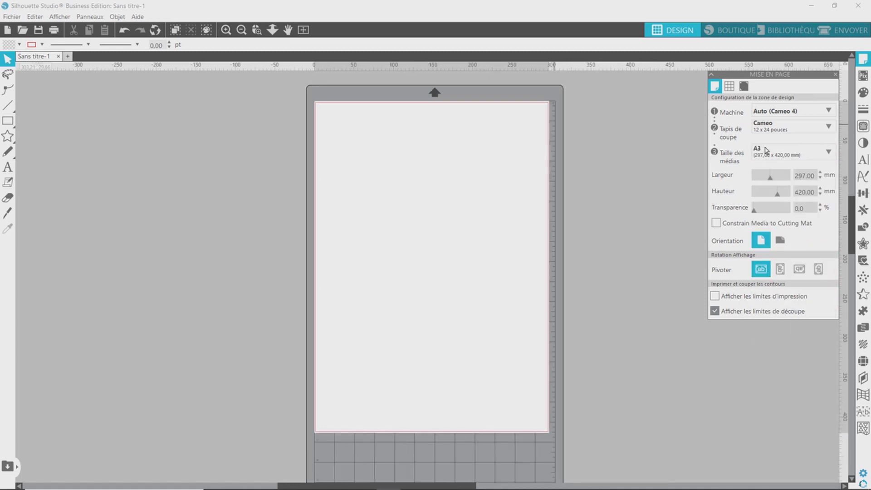
# Set the cutting mat back to Cameo 12 x 12 pouces and review the media sizes available for it.
pyautogui.click(771, 133)
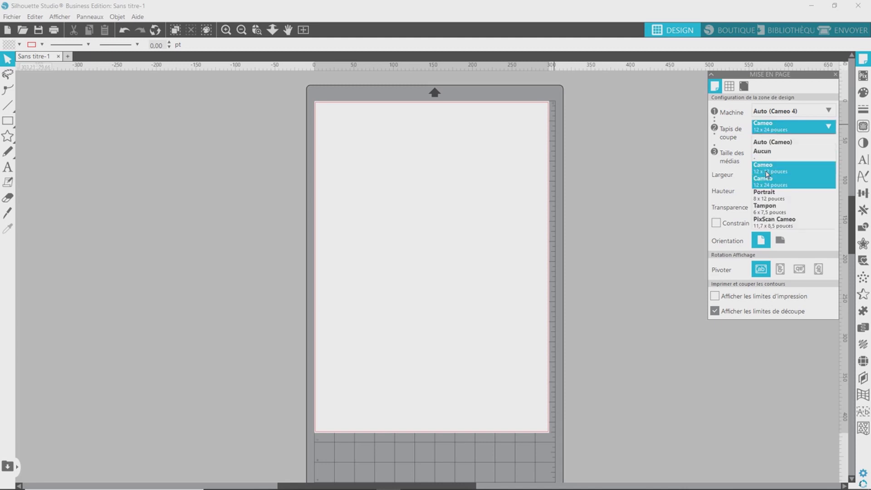
pyautogui.click(768, 155)
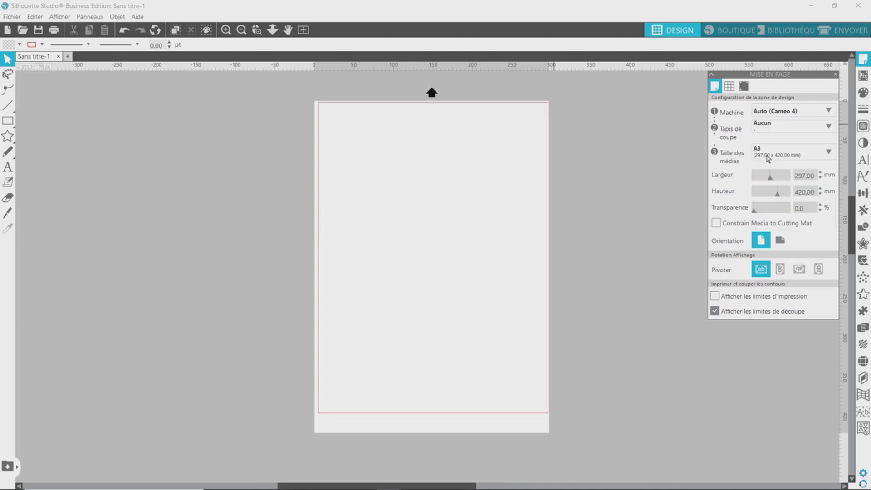
pyautogui.click(781, 133)
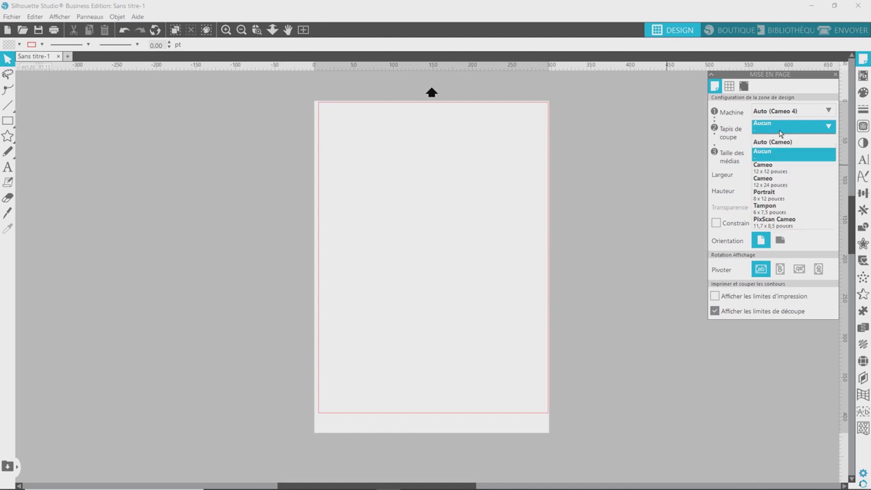
pyautogui.click(780, 171)
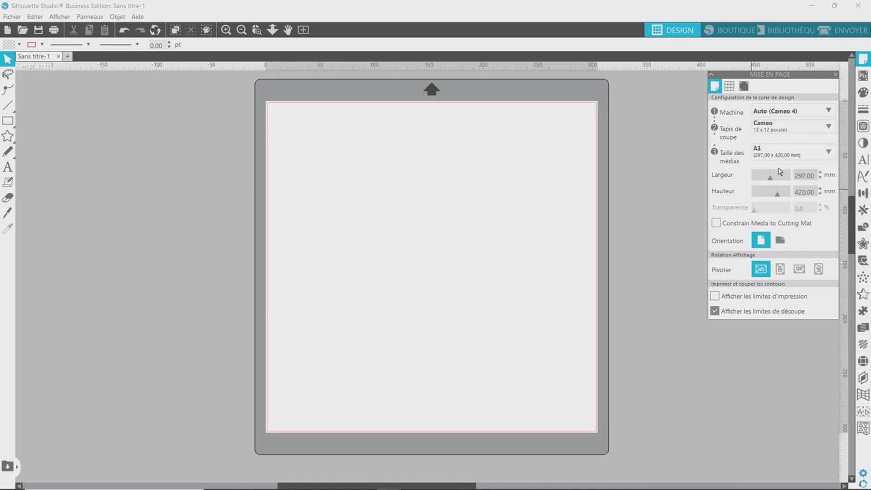
pyautogui.click(789, 154)
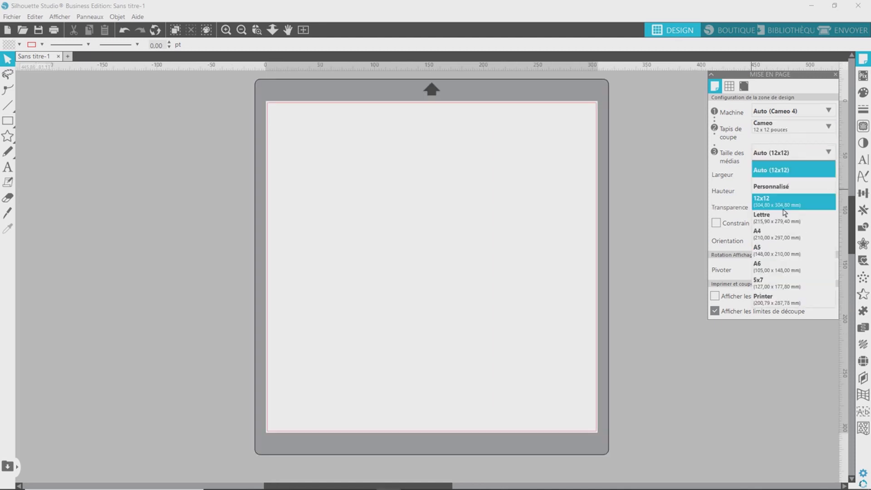
pyautogui.click(797, 157)
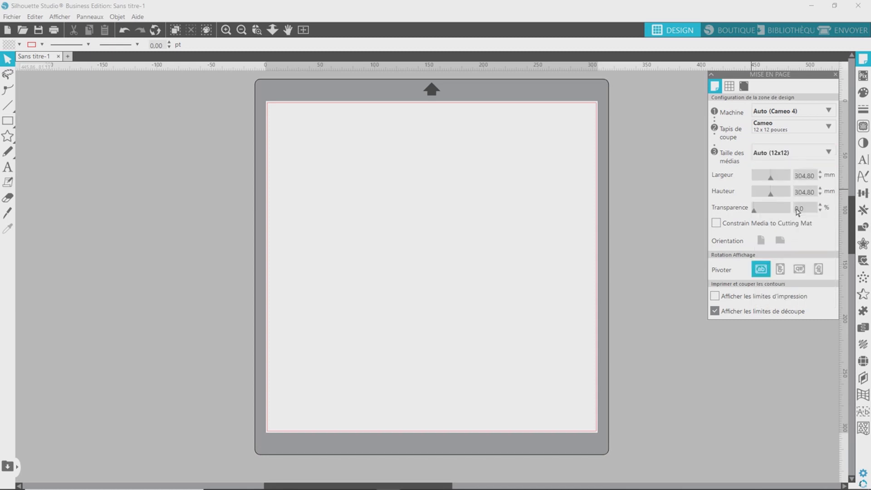
# Give the media a custom width of 200 mm and height of 200 mm.
pyautogui.click(802, 179)
pyautogui.write('200')
pyautogui.click(795, 193)
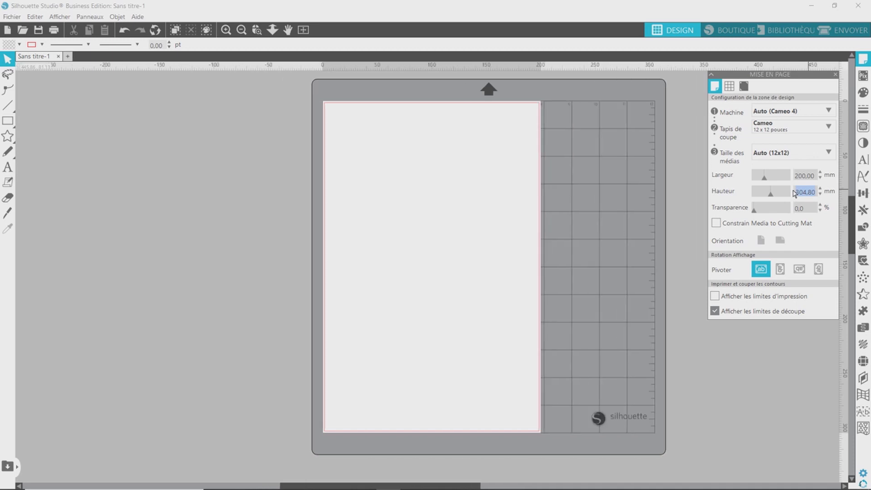
pyautogui.write('3')
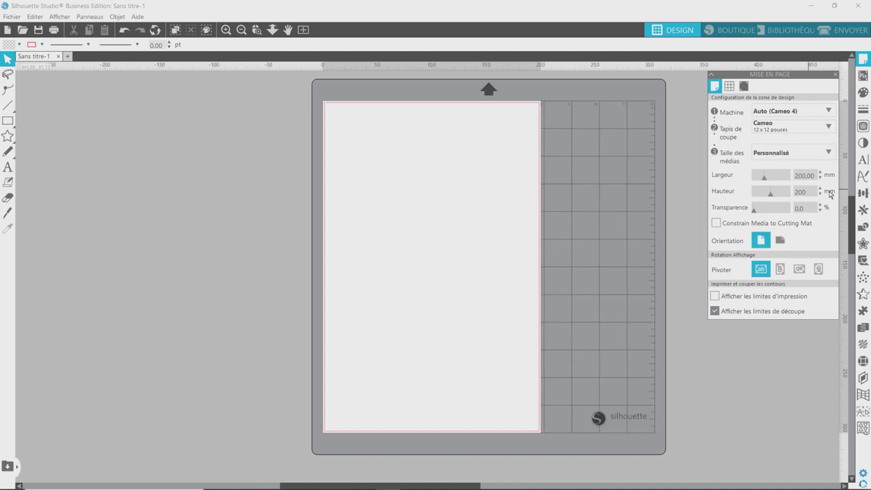
pyautogui.press('Return')
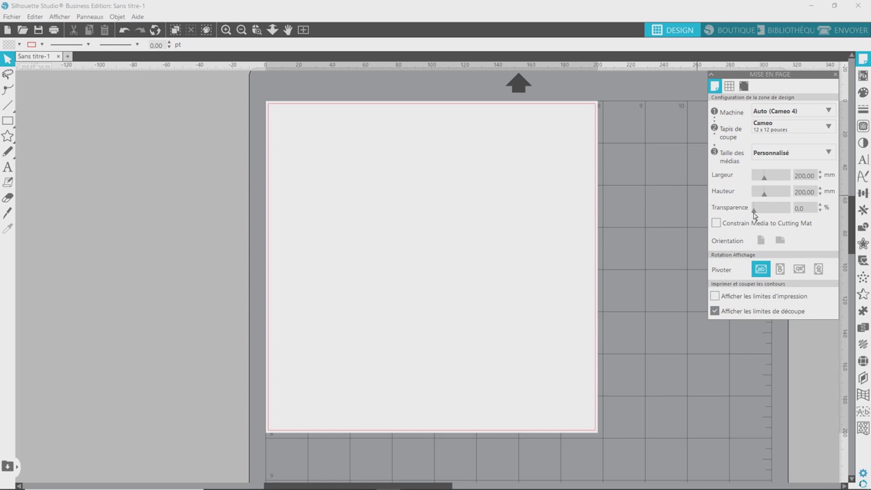
# Raise the media transparency to 63 % and set the media size back to Auto (12x12).
pyautogui.moveTo(756, 213); pyautogui.dragTo(778, 212)
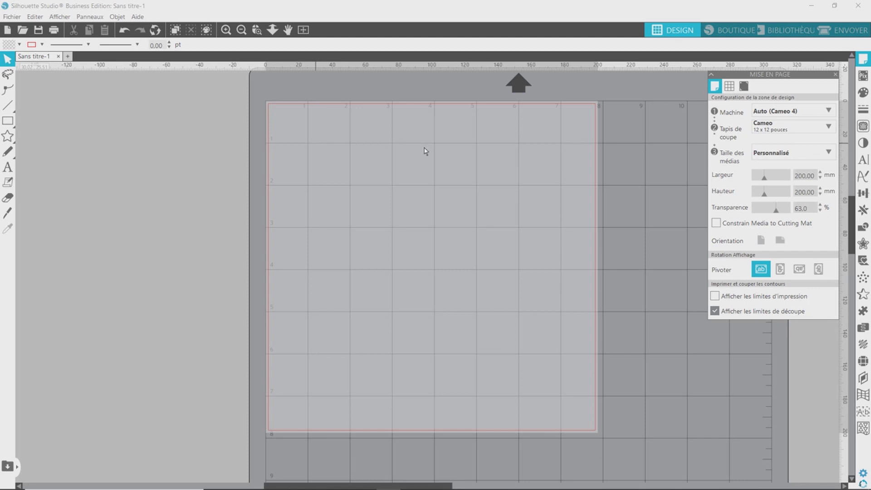
pyautogui.click(811, 157)
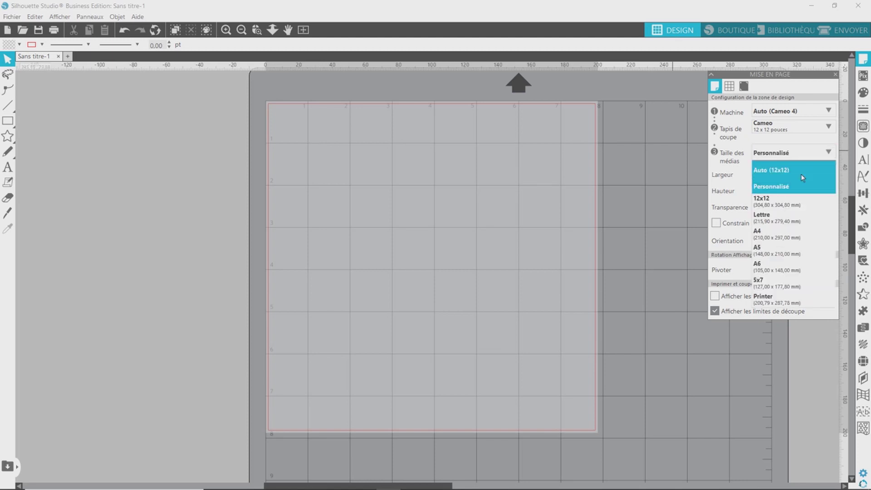
pyautogui.click(800, 170)
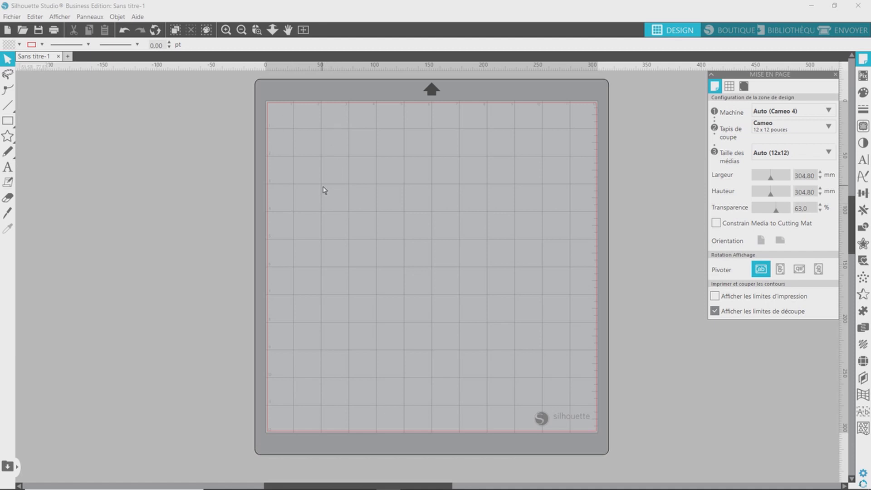
# Draw a rectangle about 75 x 101 mm in the mat's upper-left corner and another about 101 x 126 mm in its upper-right corner.
pyautogui.click(8, 120)
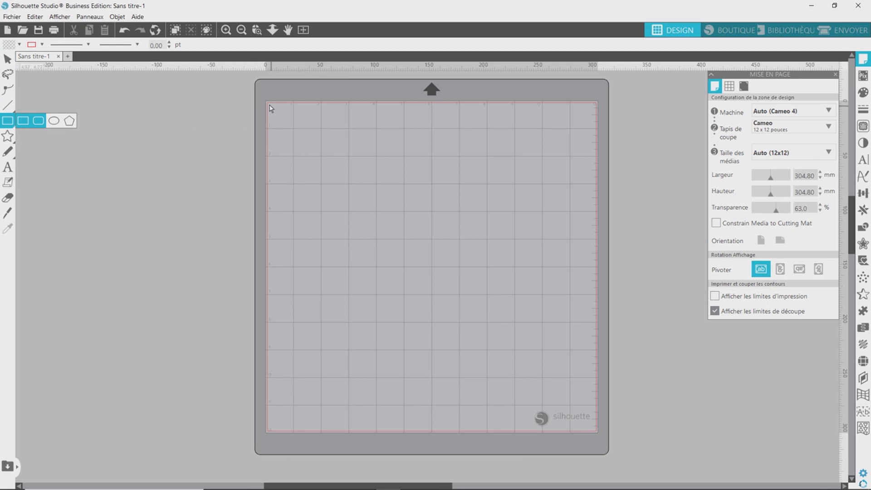
pyautogui.moveTo(267, 103)
pyautogui.mouseDown()
pyautogui.moveTo(315, 194)
pyautogui.moveTo(350, 218)
pyautogui.mouseUp()
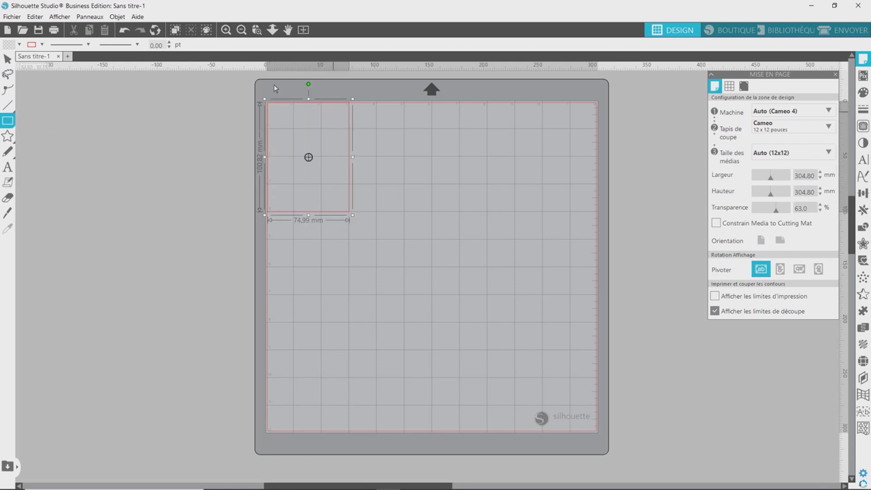
pyautogui.press('v')
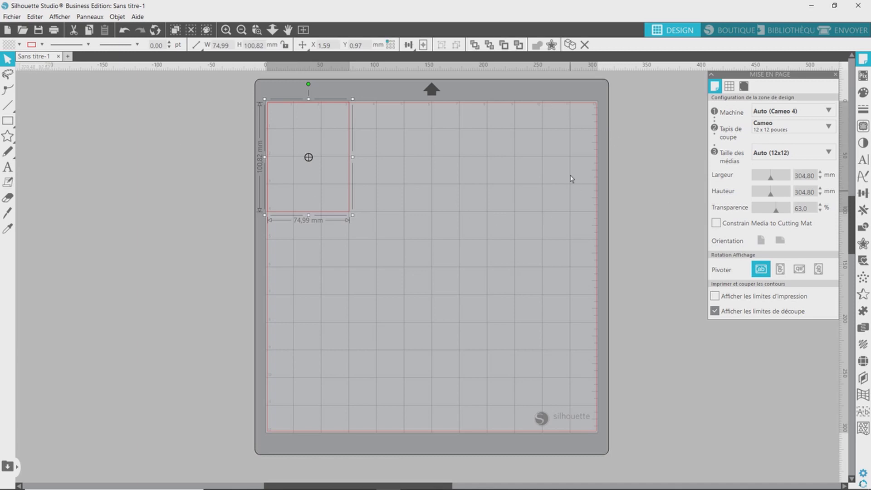
pyautogui.click(8, 121)
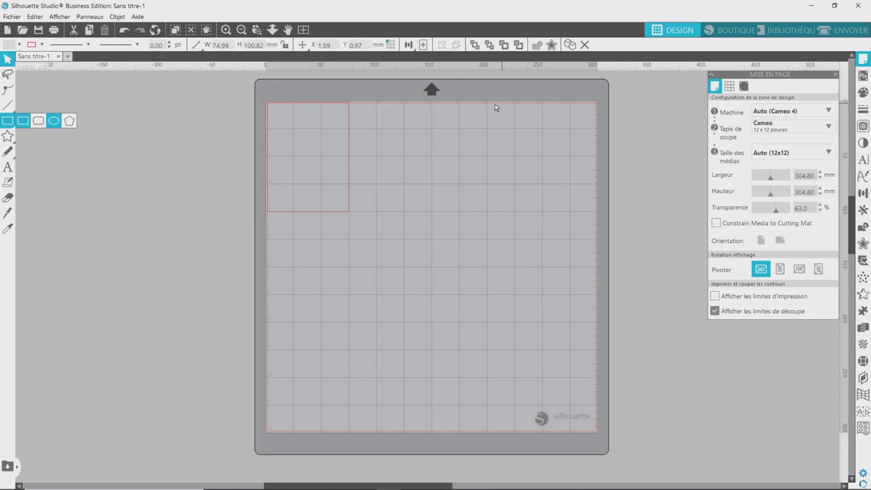
pyautogui.moveTo(488, 103); pyautogui.dragTo(599, 240)
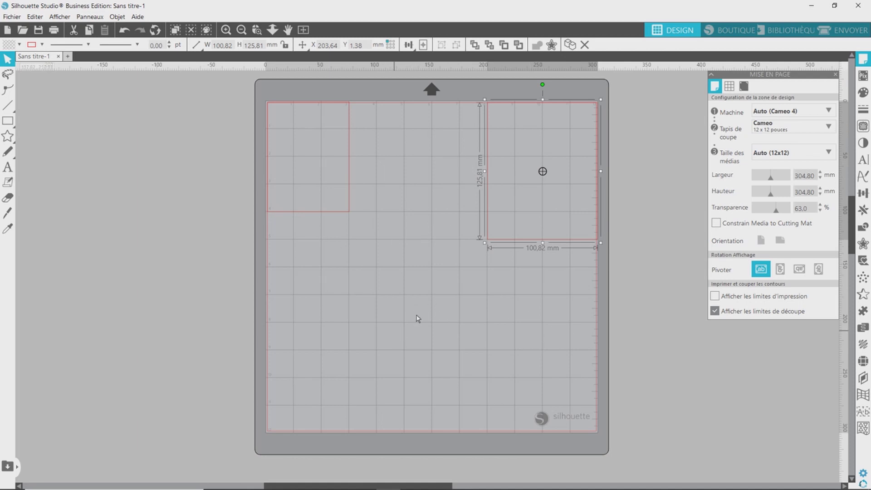
# Return the media transparency to 0 % and delete both rectangles from the page.
pyautogui.moveTo(781, 213); pyautogui.dragTo(754, 214)
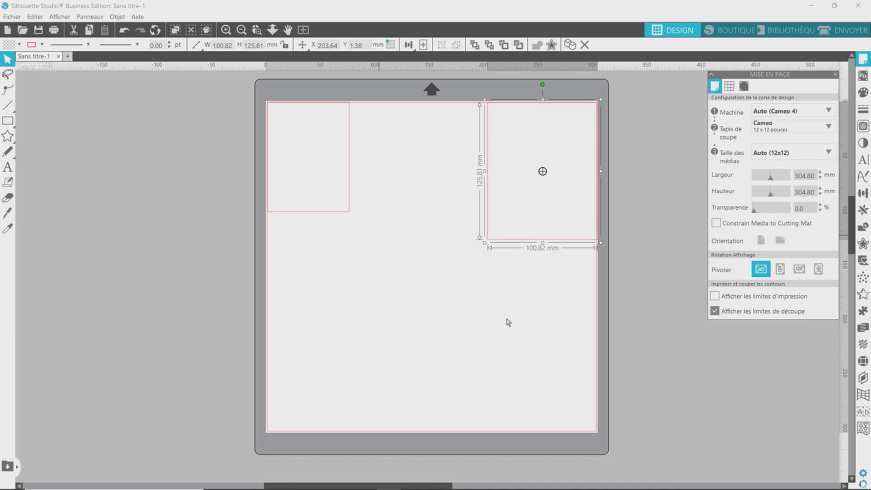
pyautogui.moveTo(535, 327); pyautogui.dragTo(260, 154)
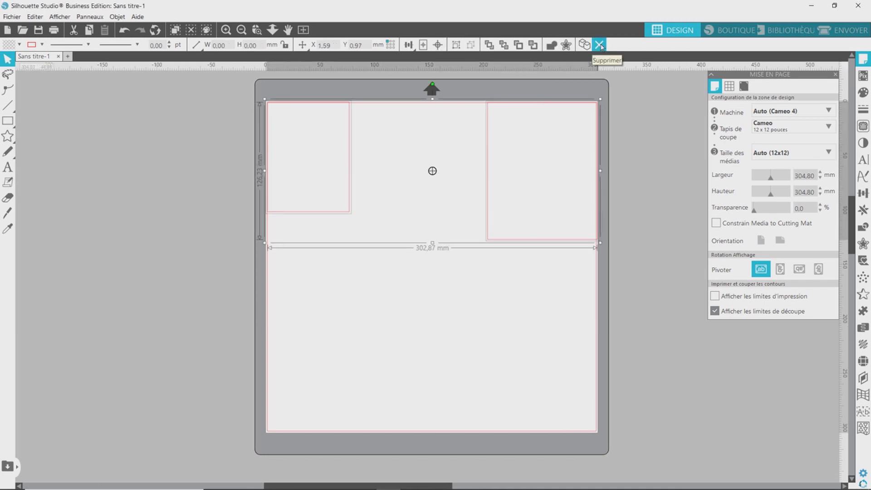
pyautogui.click(600, 45)
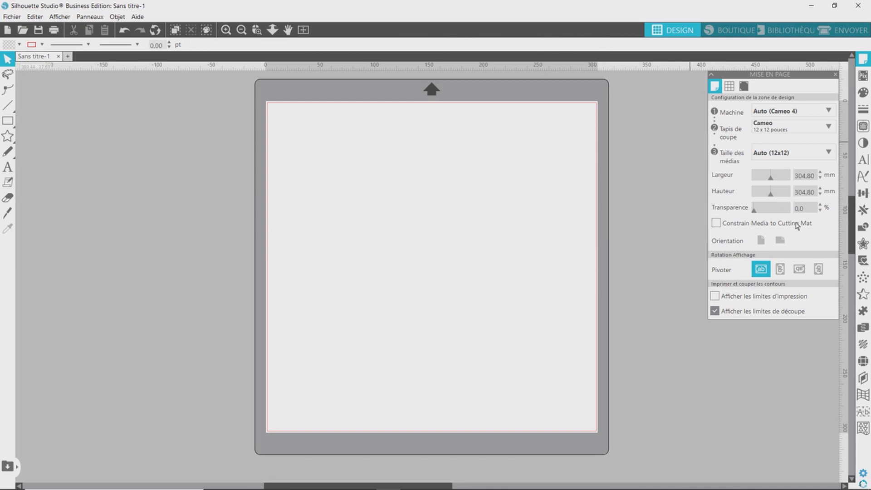
# Try constraining the media to the cutting mat while adjusting its height, and remove the constraint again.
pyautogui.click(717, 225)
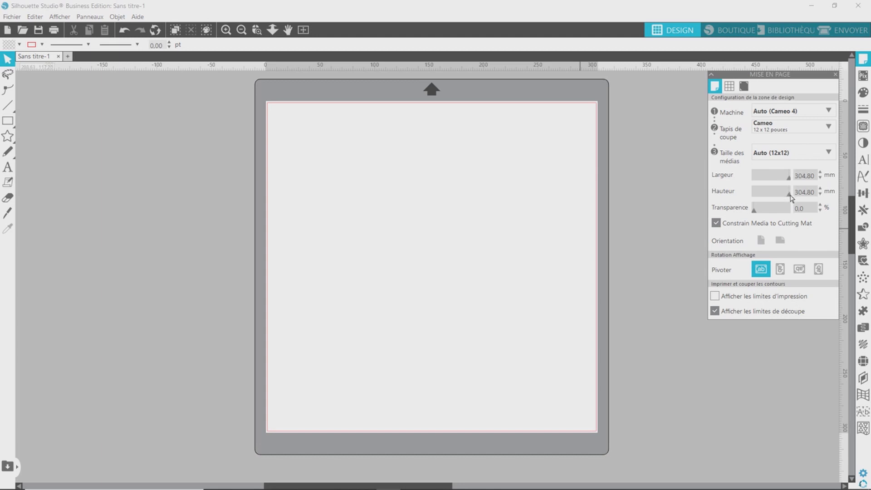
pyautogui.moveTo(790, 197)
pyautogui.mouseDown()
pyautogui.moveTo(766, 198)
pyautogui.moveTo(792, 196)
pyautogui.mouseUp()
pyautogui.click(716, 225)
# Set a custom media width of 600 mm.
pyautogui.moveTo(816, 176); pyautogui.dragTo(783, 177)
pyautogui.write('60')
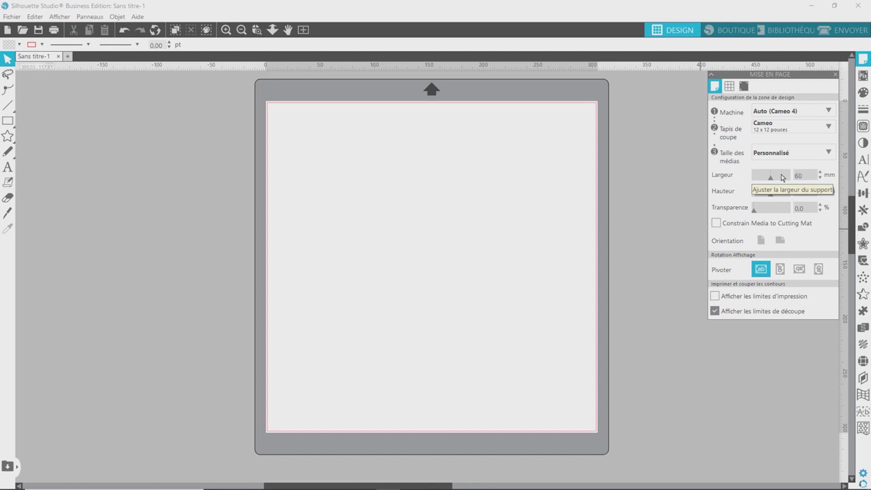
pyautogui.write('0')
pyautogui.press('Return')
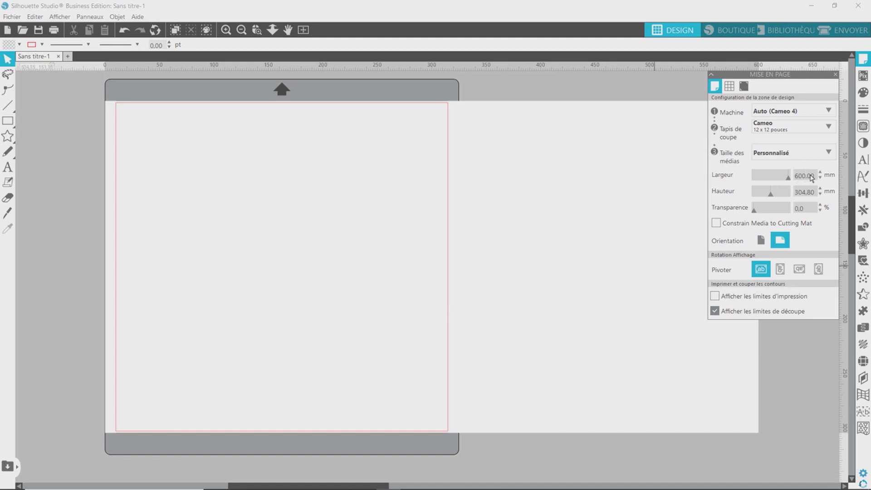
# Constrain the custom media to the cutting mat, try widening it, and release the constraint.
pyautogui.click(717, 223)
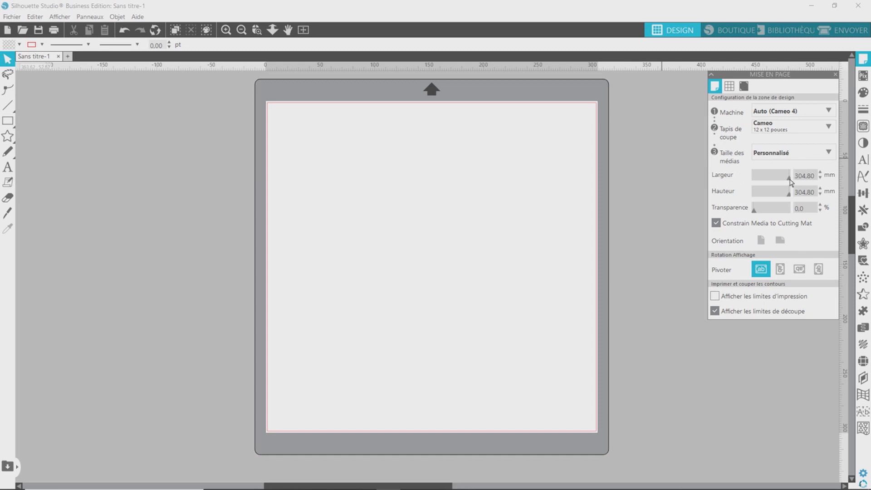
pyautogui.moveTo(790, 181)
pyautogui.mouseDown()
pyautogui.moveTo(777, 181)
pyautogui.moveTo(789, 181)
pyautogui.mouseUp()
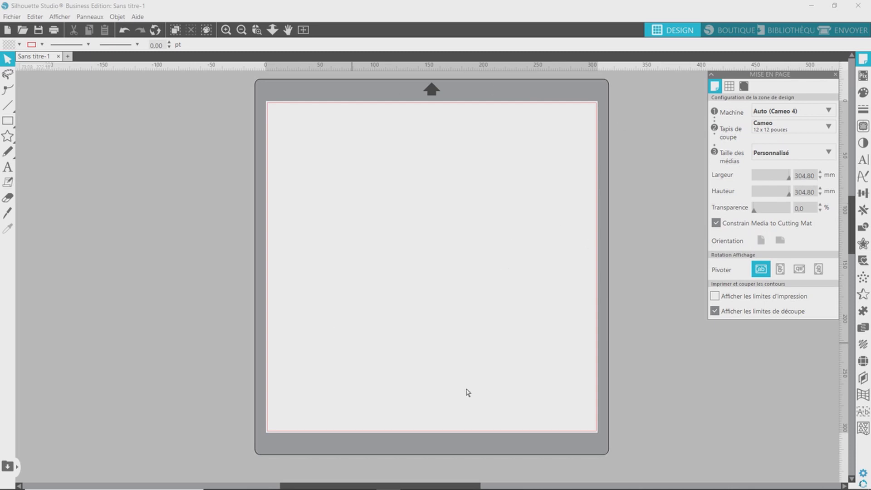
pyautogui.click(716, 224)
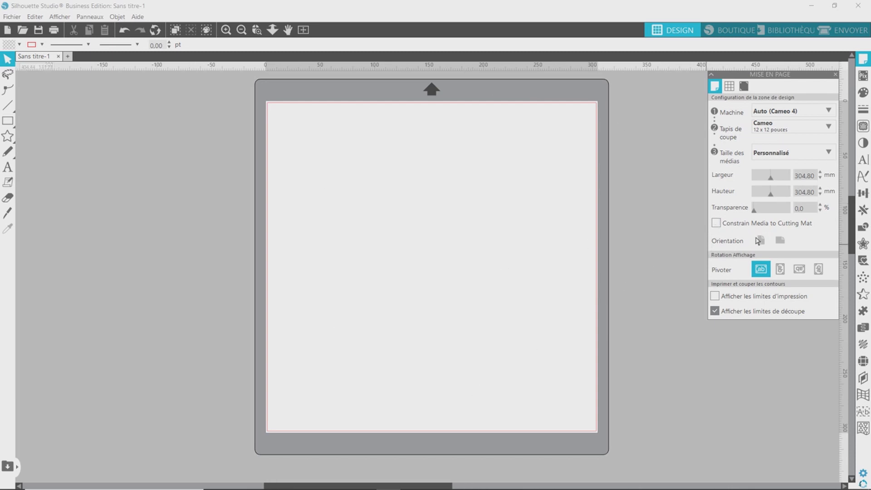
# Set the media size to A4, try landscape orientation, and return the page to portrait.
pyautogui.click(776, 158)
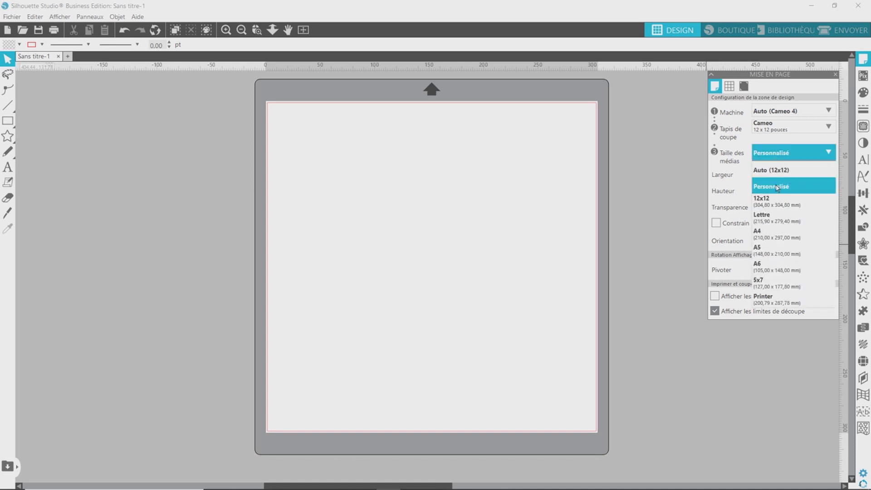
pyautogui.click(772, 233)
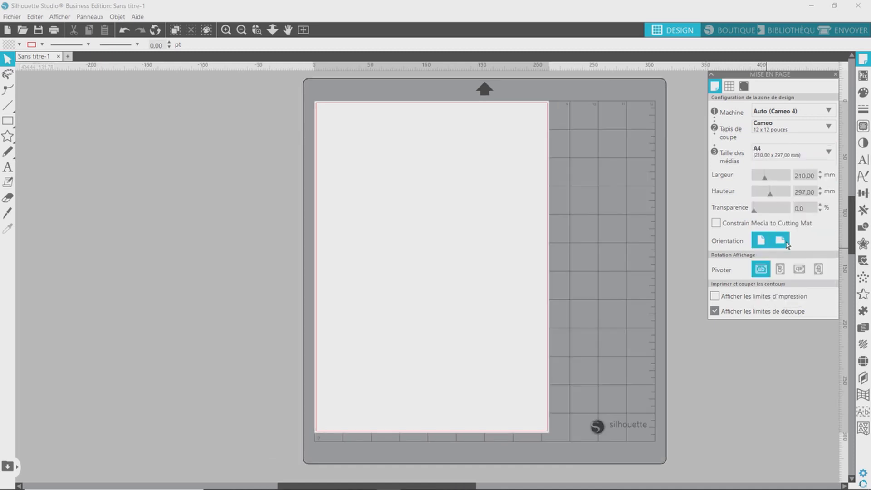
pyautogui.click(780, 243)
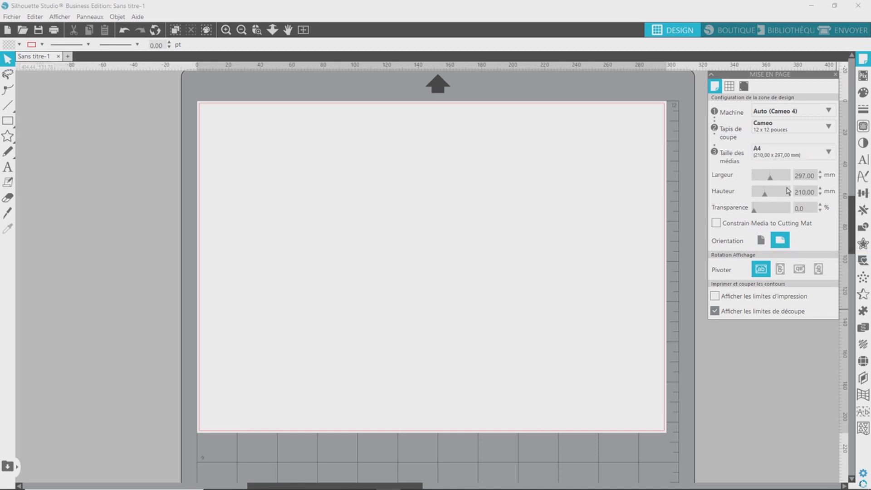
pyautogui.click(761, 245)
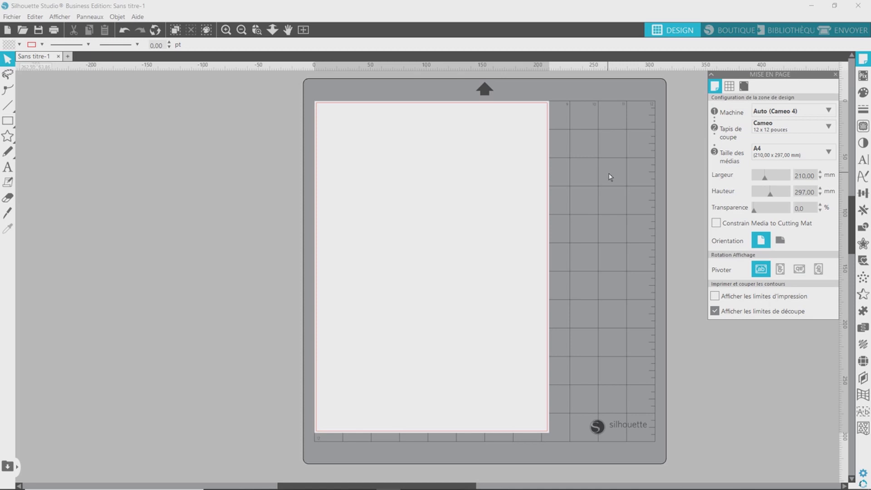
# Try each of the three rotated displays of the mat, including 180 degrees, and restore the unrotated display.
pyautogui.click(780, 271)
pyautogui.click(801, 272)
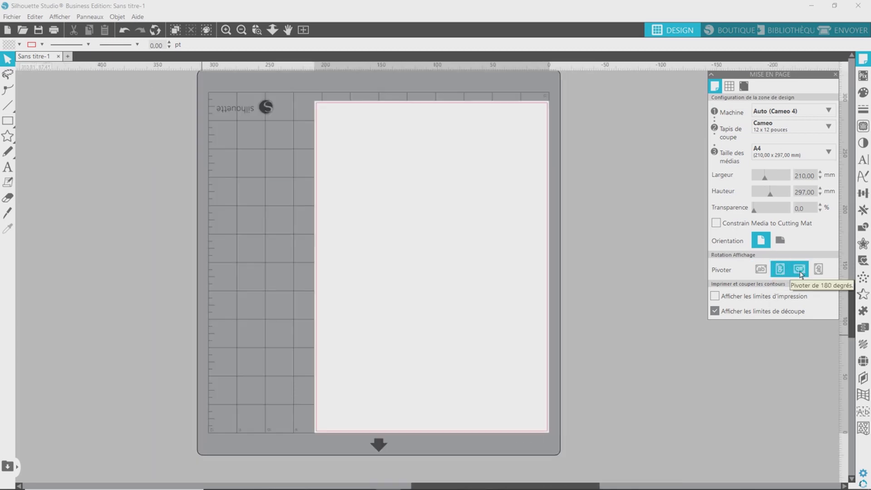
pyautogui.click(818, 269)
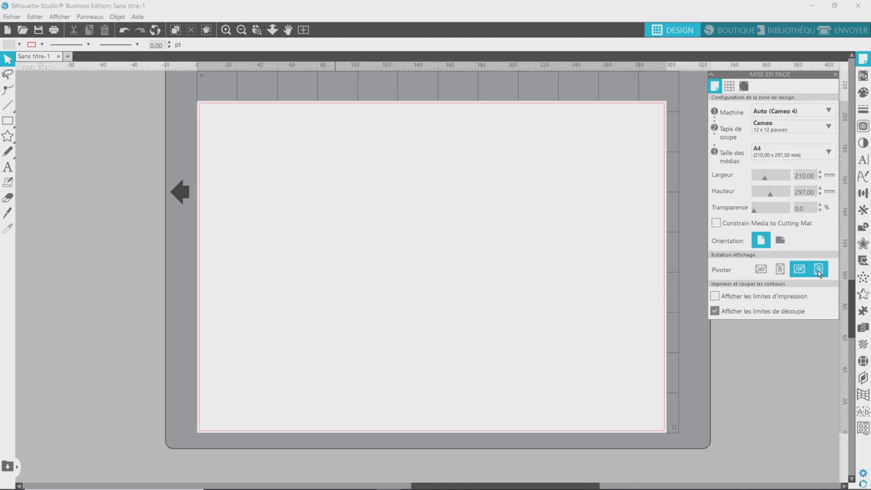
pyautogui.click(761, 269)
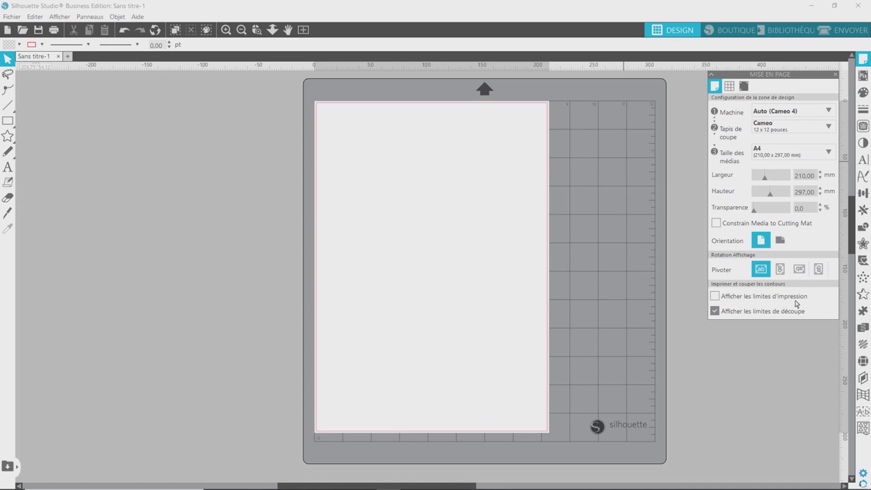
# Show the print borders and inspect them at the page's upper-left corner.
pyautogui.click(257, 30)
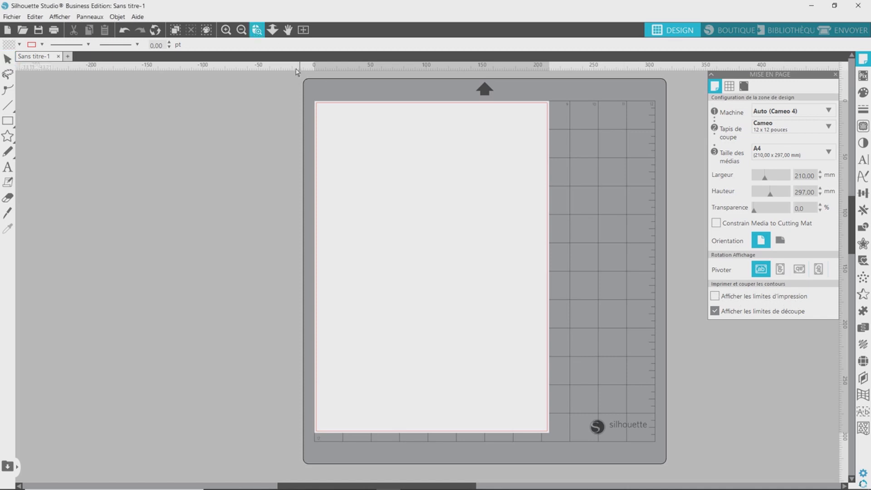
pyautogui.moveTo(340, 119); pyautogui.dragTo(352, 134)
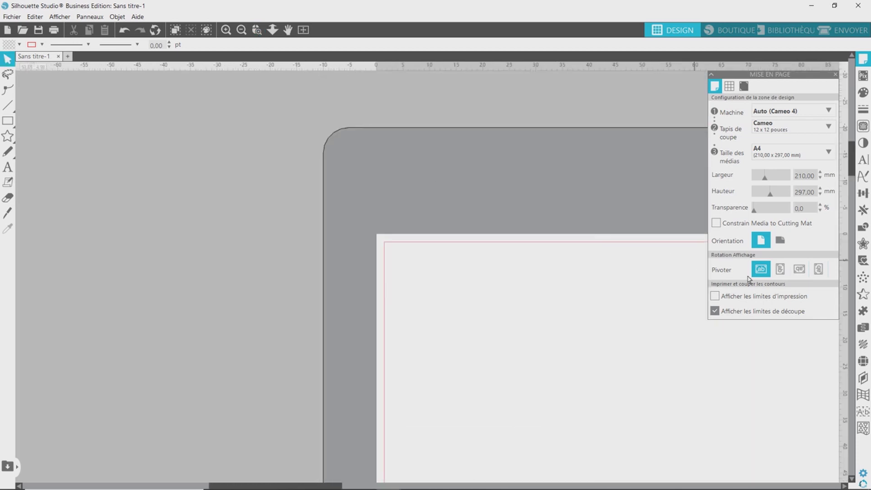
pyautogui.click(716, 297)
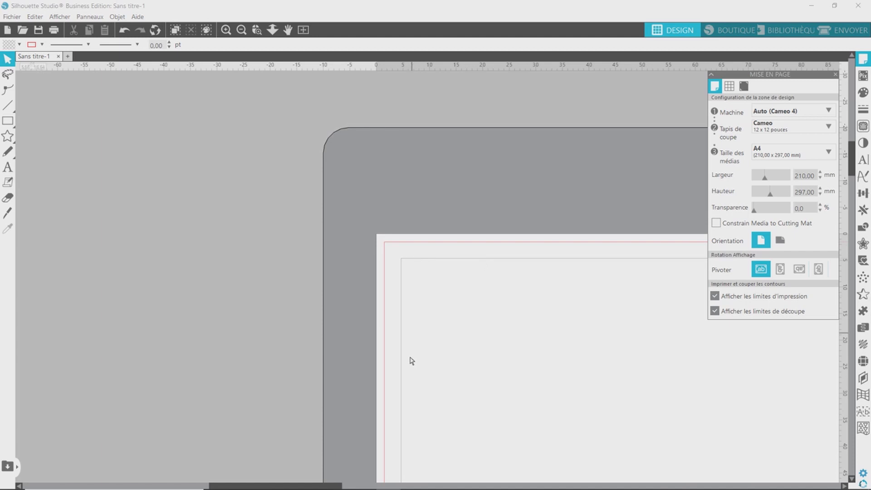
pyautogui.click(304, 29)
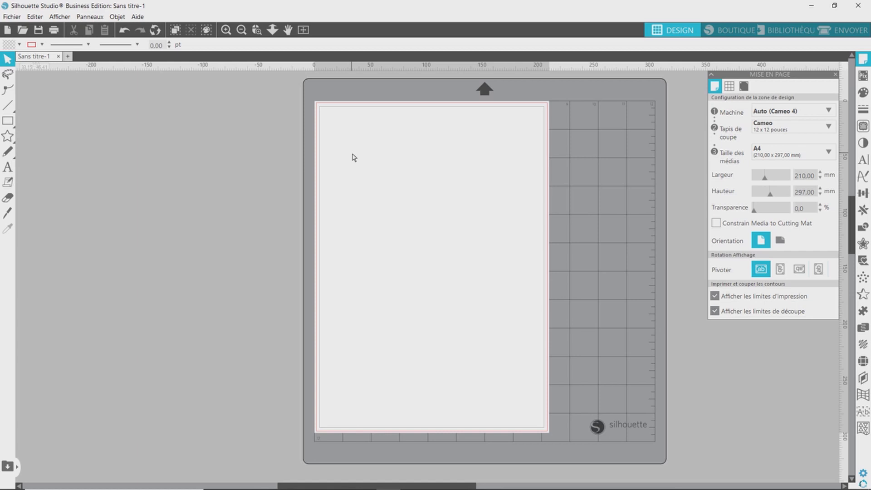
# Hide the print borders, and switch the cut borders off and back on.
pyautogui.click(716, 296)
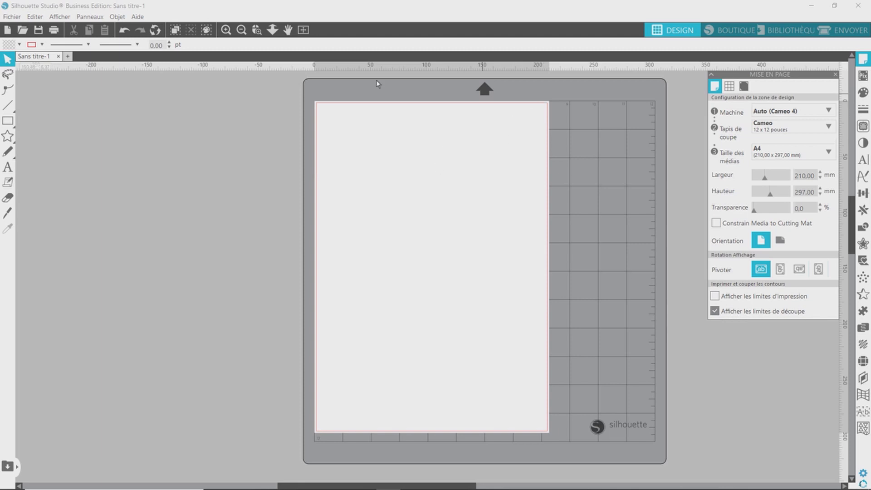
pyautogui.click(715, 312)
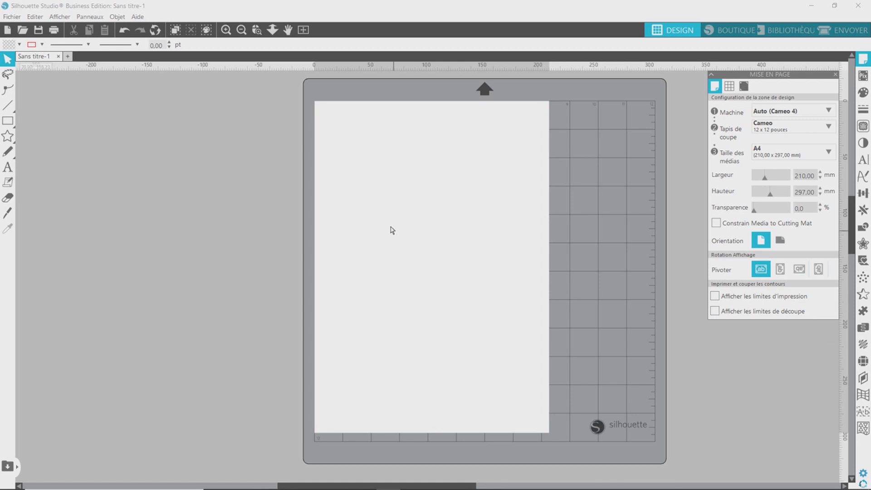
pyautogui.click(718, 314)
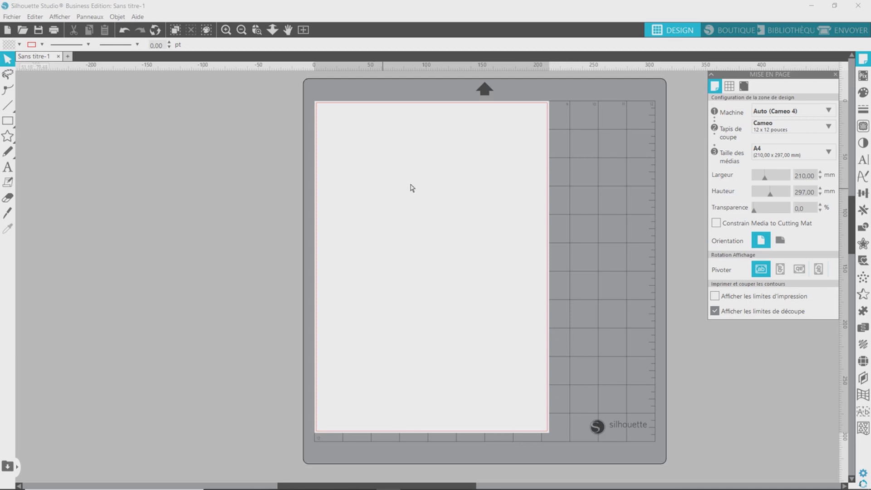
pyautogui.click(773, 136)
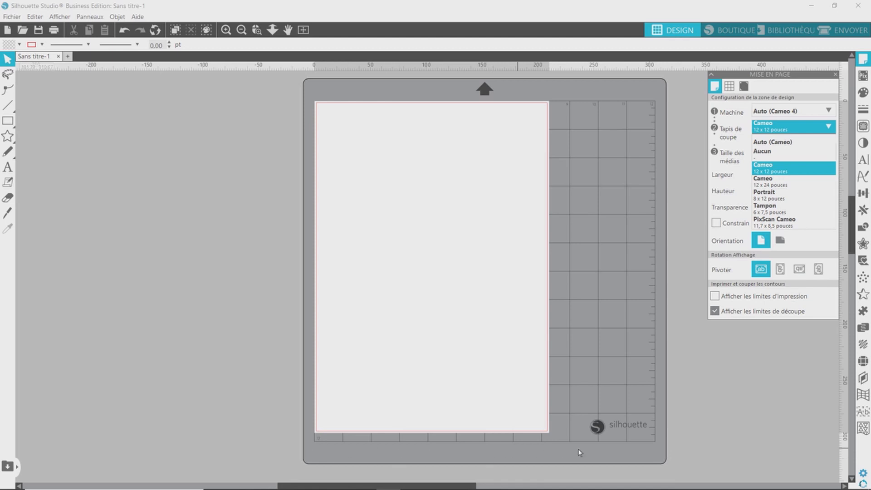
pyautogui.click(656, 467)
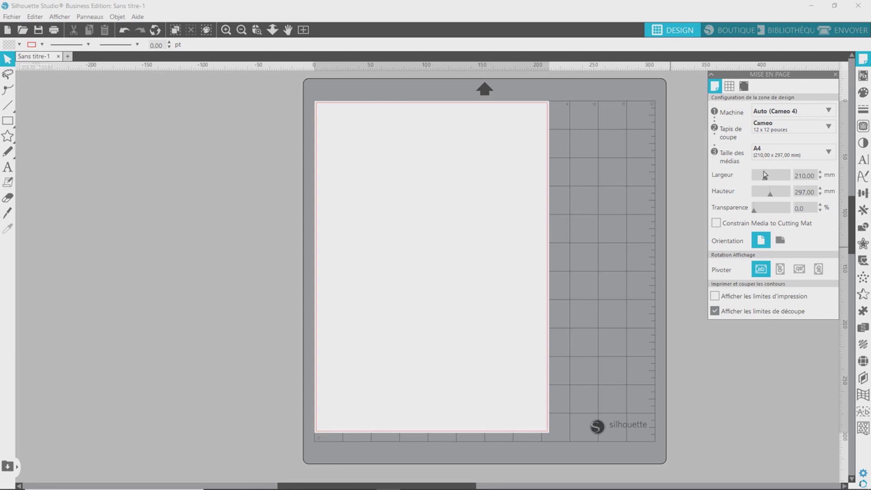
pyautogui.click(774, 153)
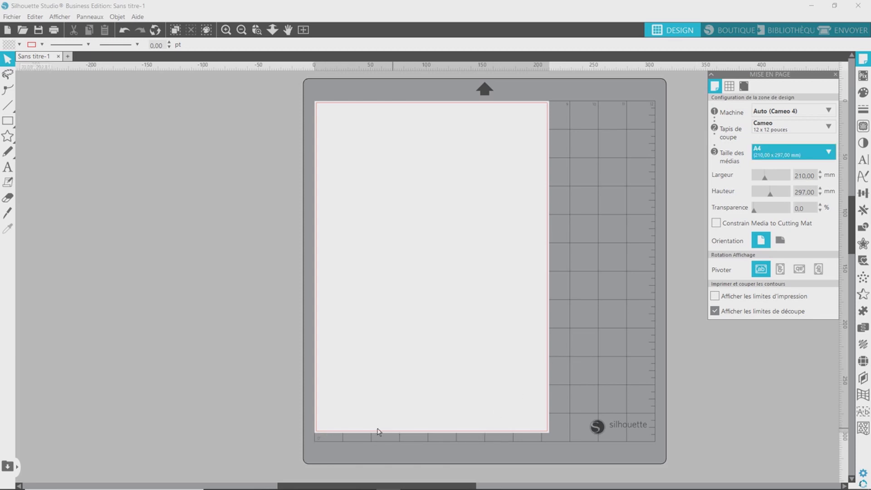
pyautogui.click(406, 437)
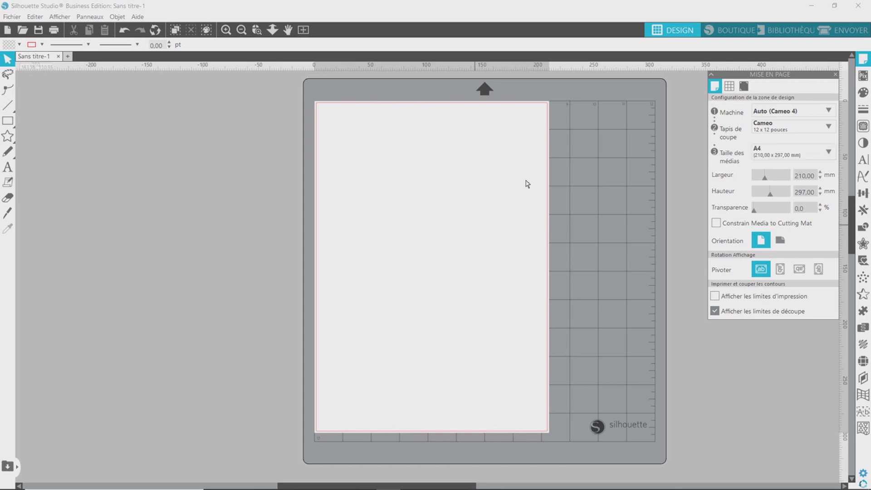
# Set the cutting mat to none (Aucun) for the A4 page.
pyautogui.click(776, 129)
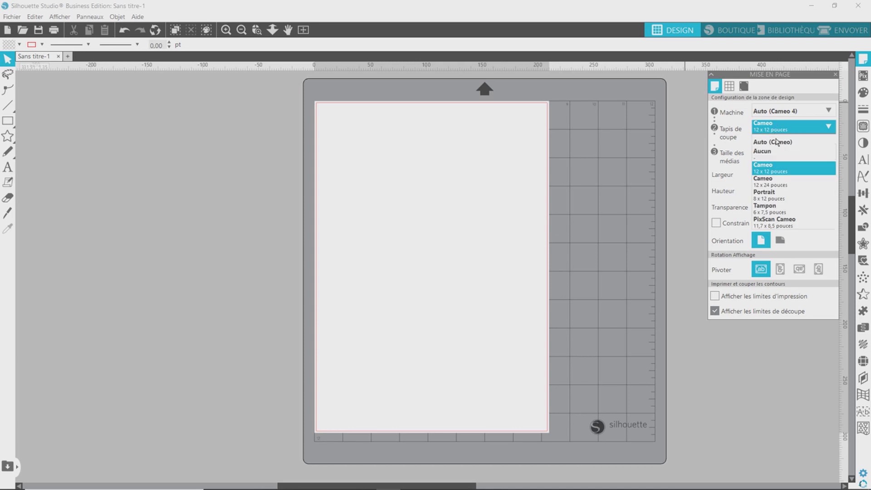
pyautogui.click(779, 157)
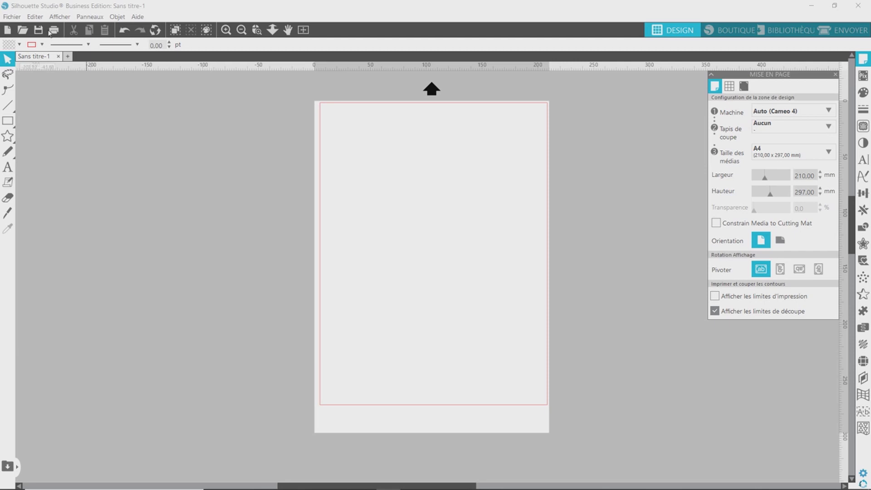
# Save the document to the library as "Carte fête des mères" in the Faire-parts folder under Designs de l'utilisateur.
pyautogui.click(10, 19)
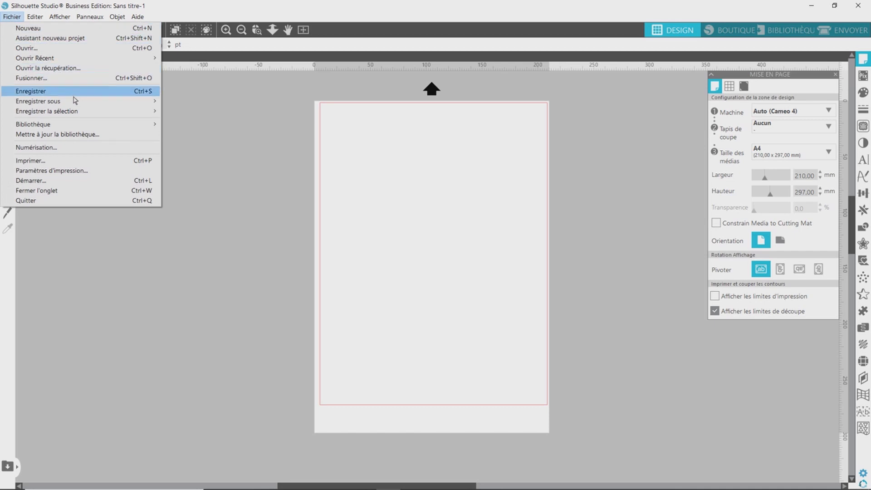
pyautogui.moveTo(76, 103)
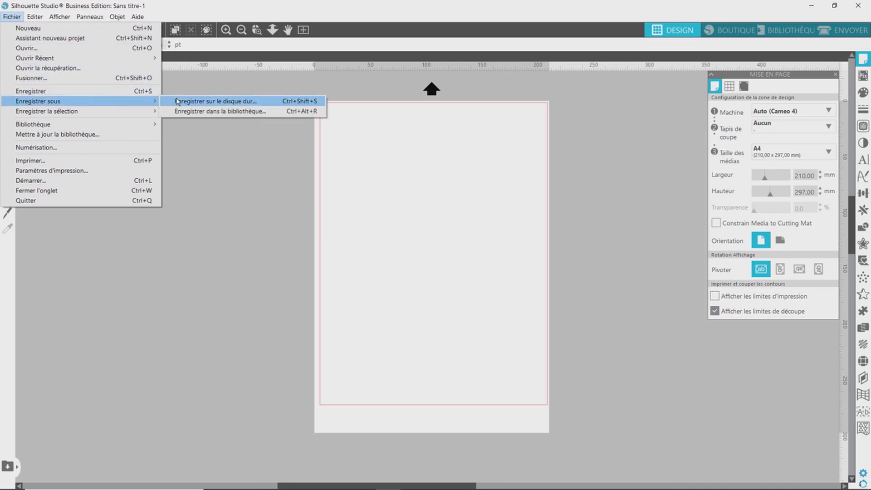
pyautogui.click(198, 111)
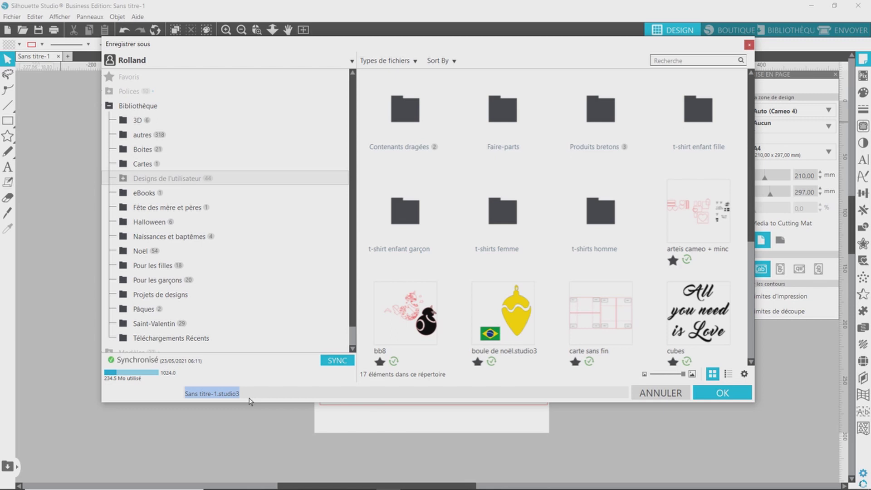
pyautogui.write('Carte fête des mères')
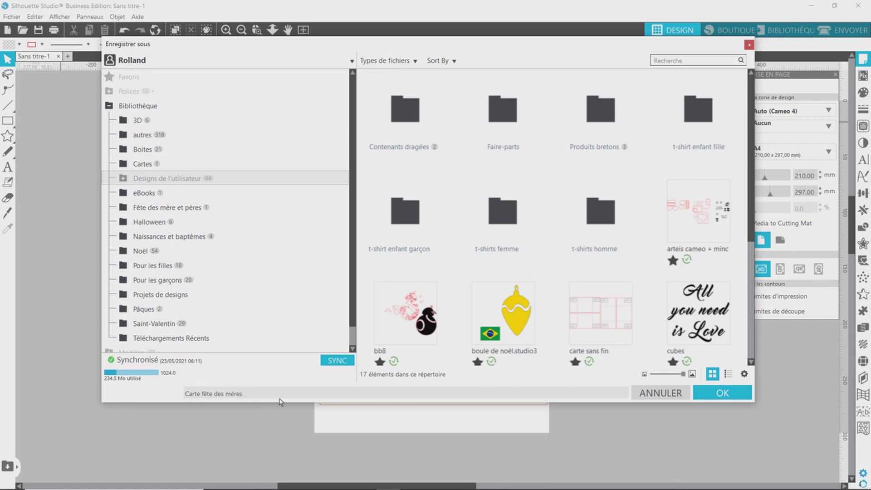
pyautogui.click(717, 396)
pyautogui.click(123, 180)
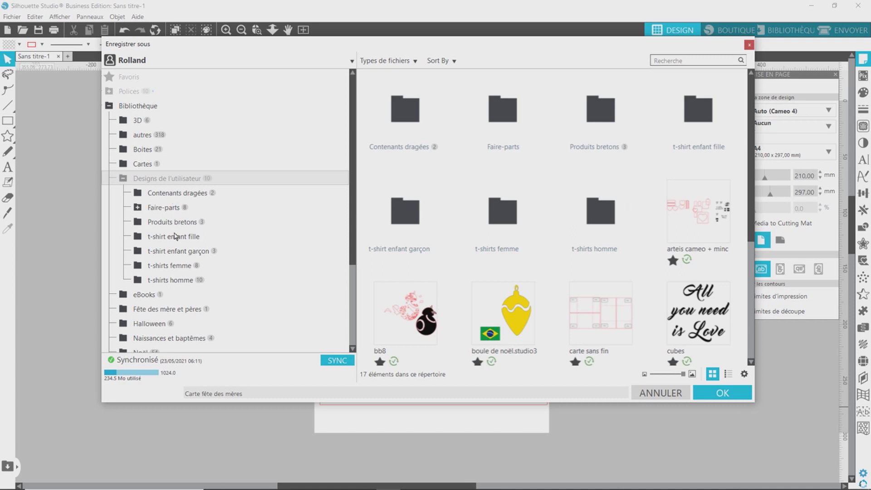
pyautogui.click(165, 209)
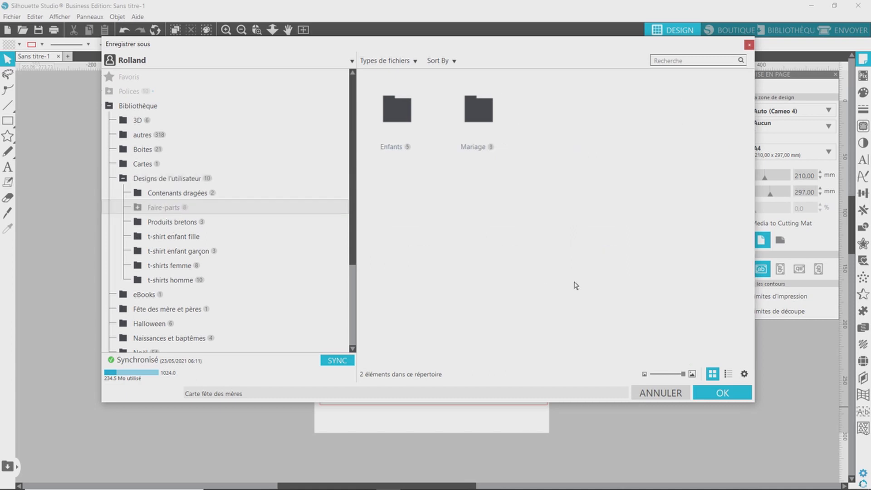
pyautogui.click(734, 395)
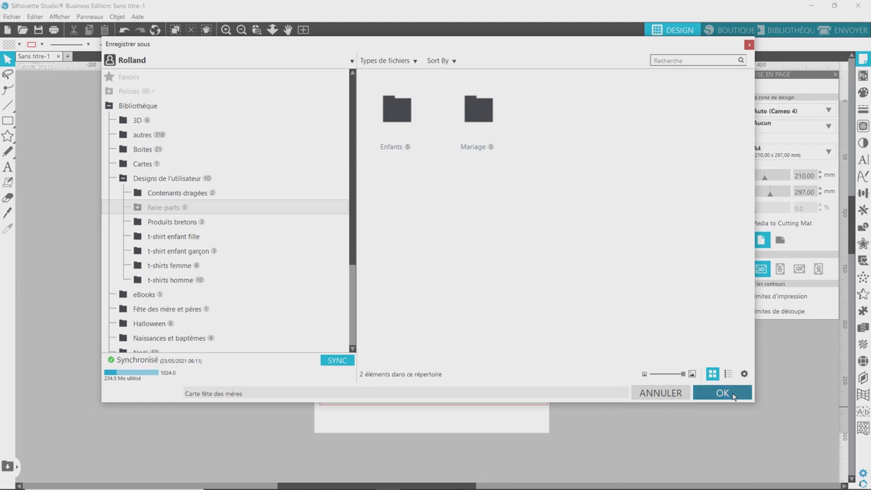
# Find "Carte fête des mères" in the library's Faire-parts folder under Designs de l'utilisateur, and return to the design area.
pyautogui.click(777, 32)
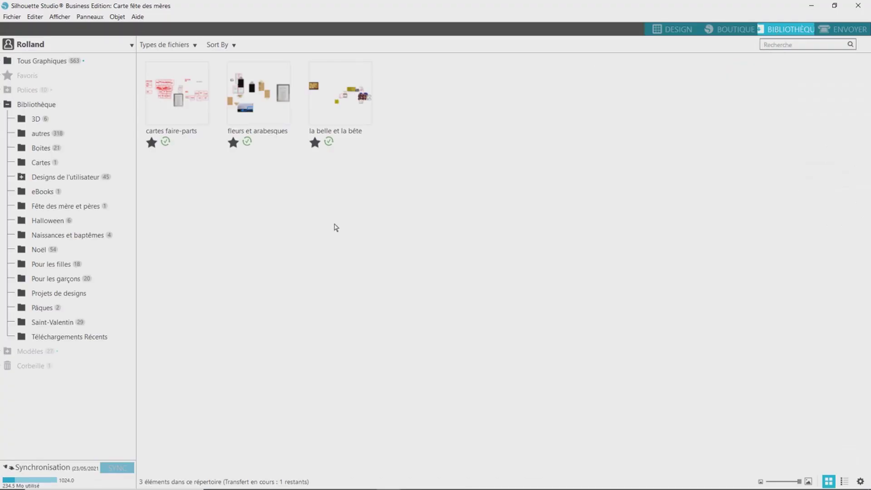
pyautogui.click(73, 176)
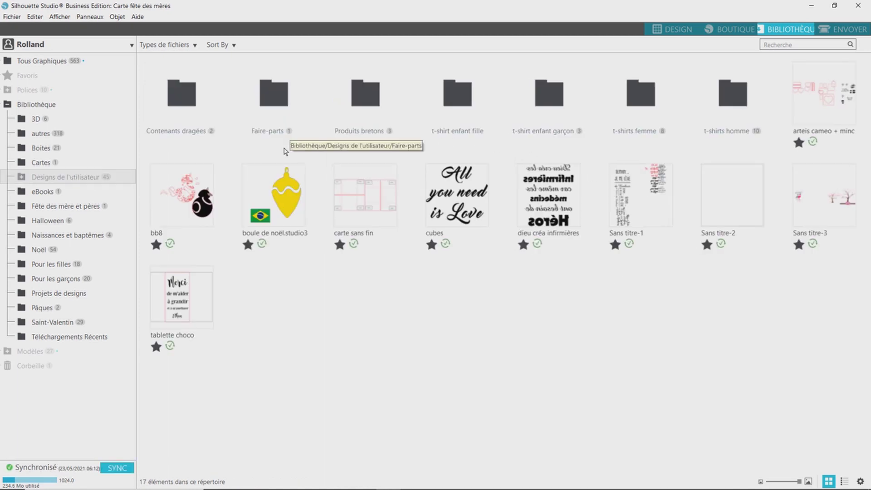
pyautogui.doubleClick(272, 105)
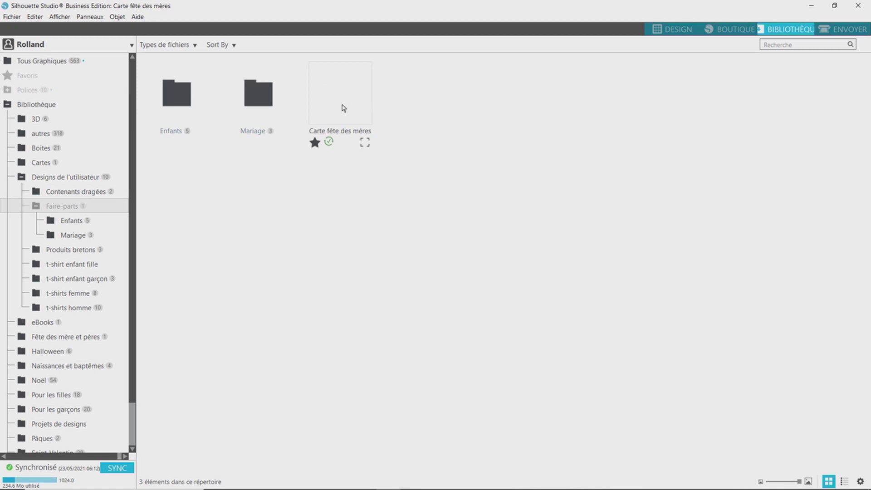
pyautogui.click(673, 30)
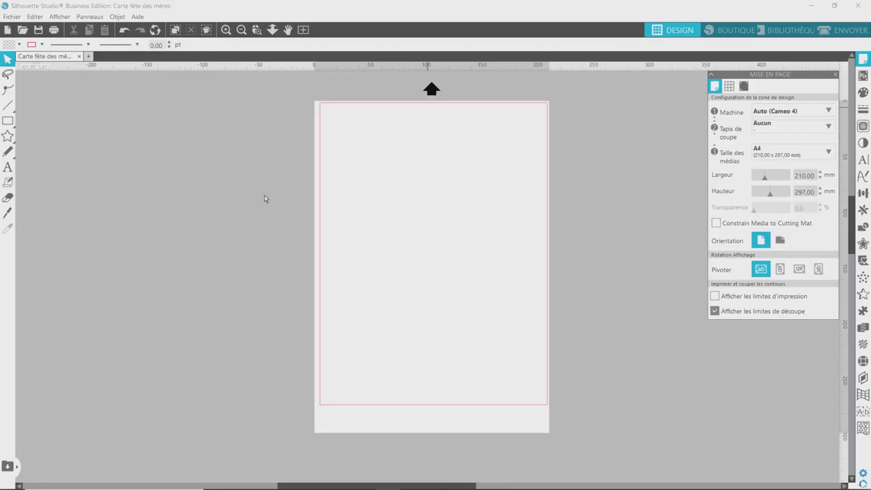
# Open the dialog for saving the card document to the hard disk, and cancel it.
pyautogui.click(12, 17)
pyautogui.moveTo(92, 103)
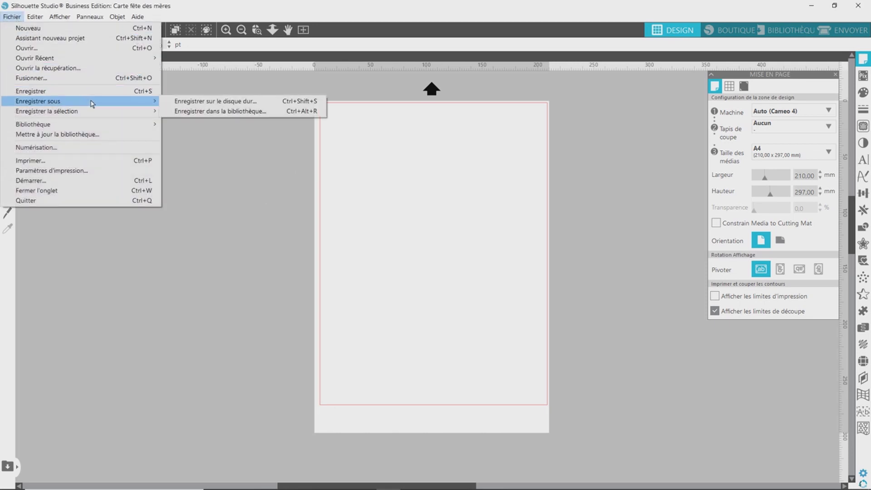
pyautogui.click(190, 102)
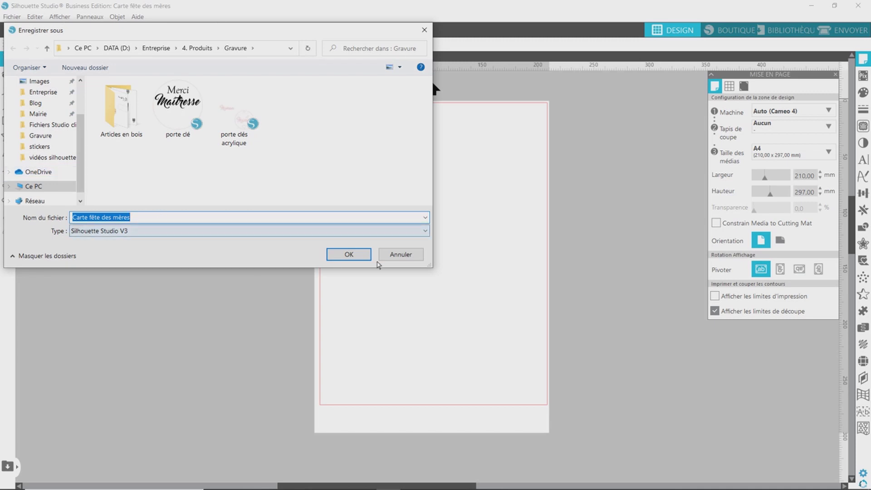
pyautogui.click(403, 255)
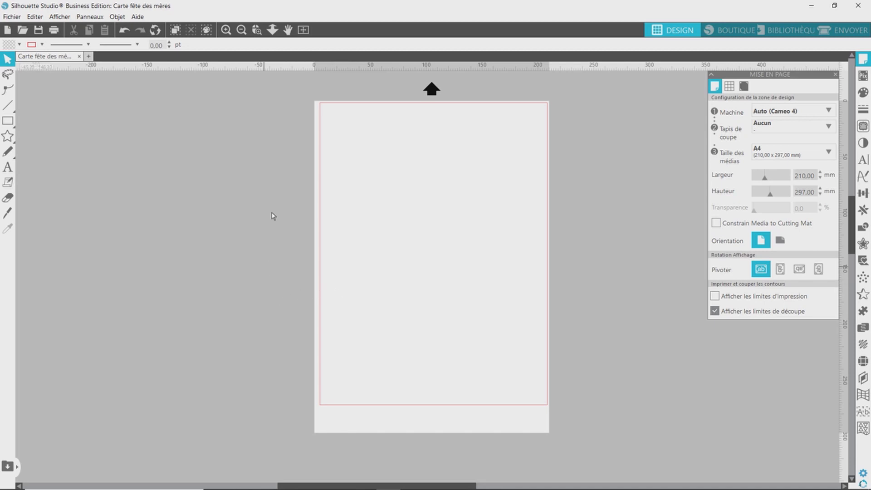
pyautogui.moveTo(257, 115); pyautogui.dragTo(539, 388)
pyautogui.moveTo(539, 388); pyautogui.dragTo(539, 388)
pyautogui.click(12, 16)
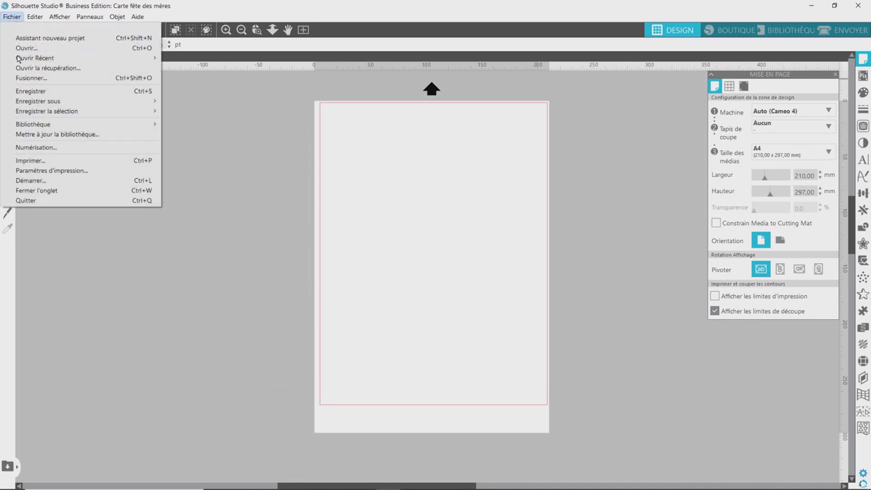
pyautogui.moveTo(132, 112)
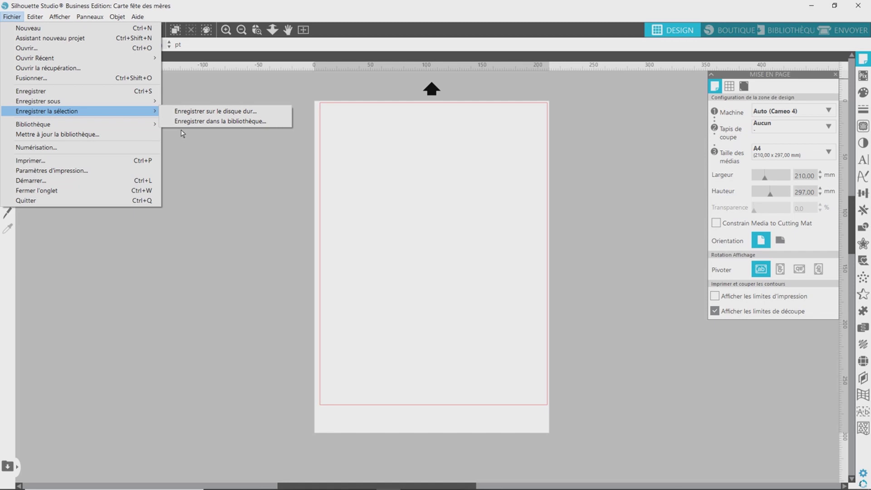
pyautogui.click(200, 156)
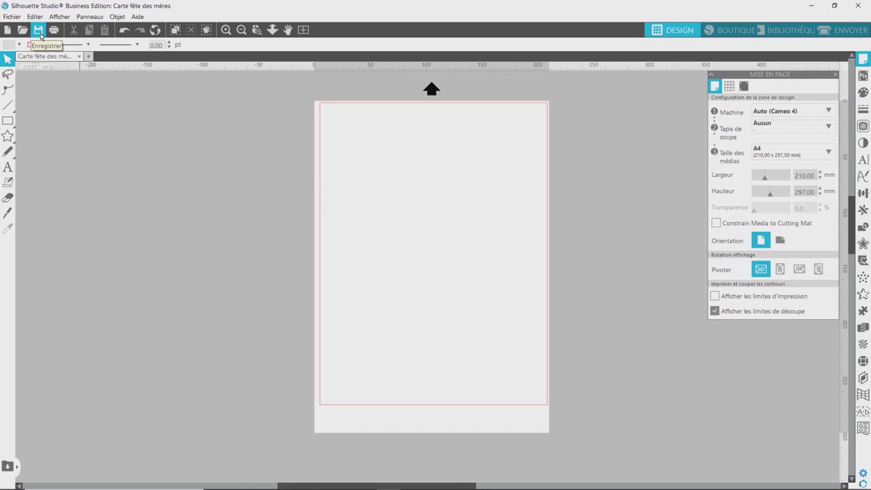
# Examine the list of automatically recovered documents, and close it.
pyautogui.click(16, 17)
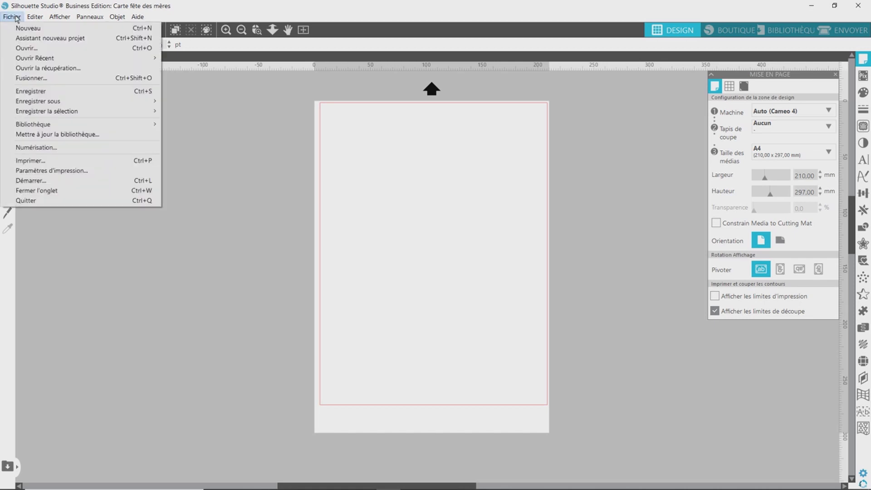
pyautogui.click(59, 69)
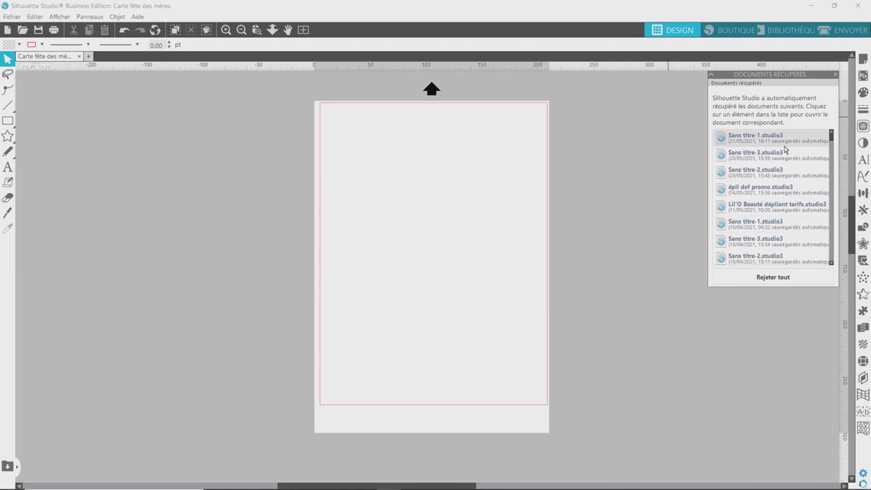
pyautogui.moveTo(786, 150)
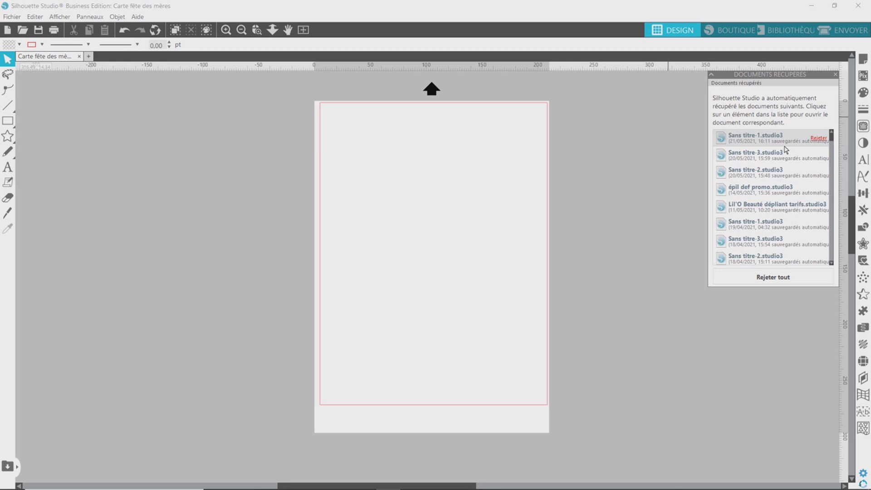
pyautogui.click(837, 75)
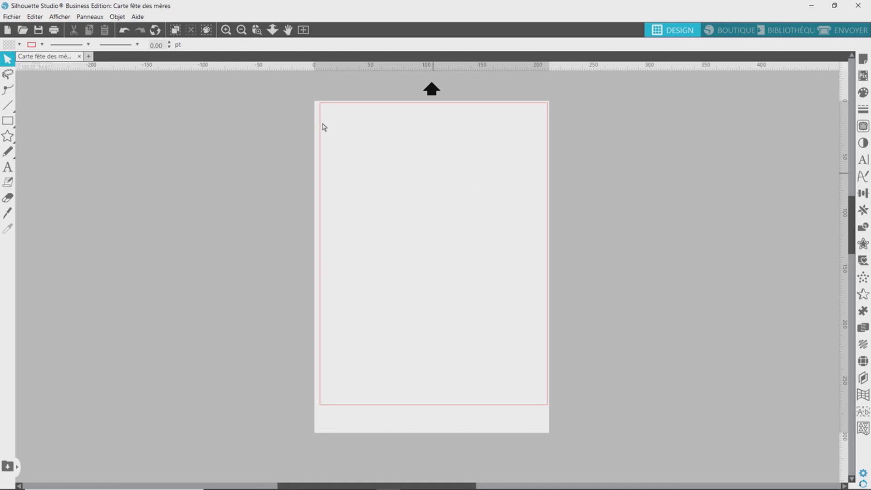
# Save the current state of the "Carte fête des mères" document.
pyautogui.click(39, 31)
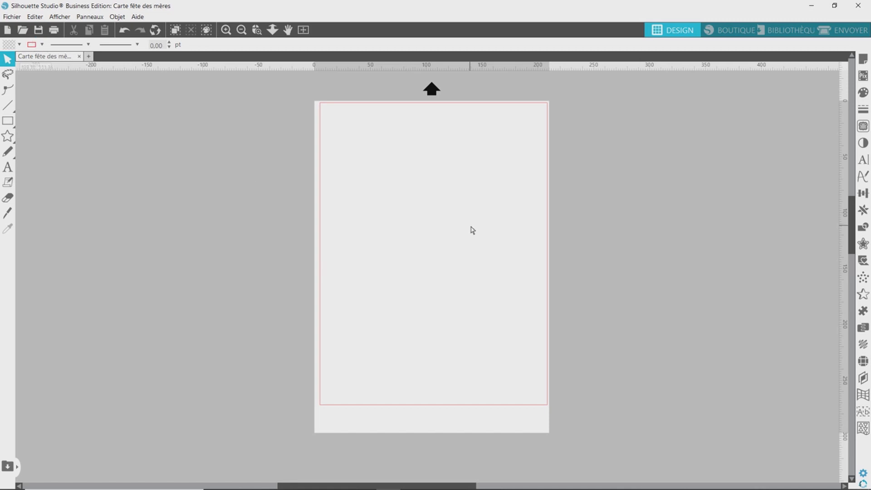